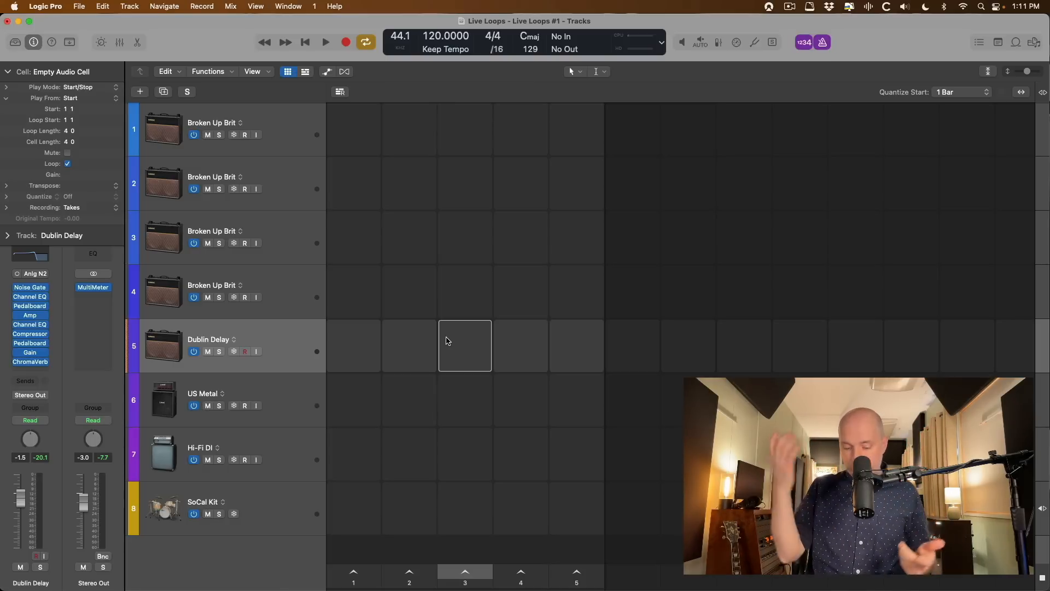
View the linear Tracks area in place of the Live Loops grid, and return to the grid.
{"action": "key", "text": "alt+v"}
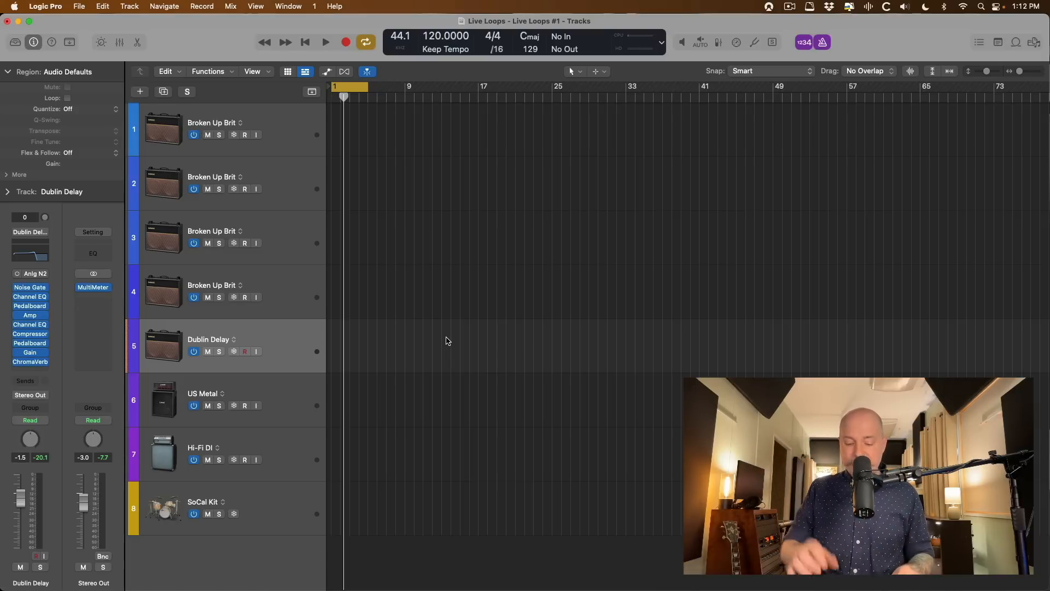
{"action": "key", "text": "alt+v"}
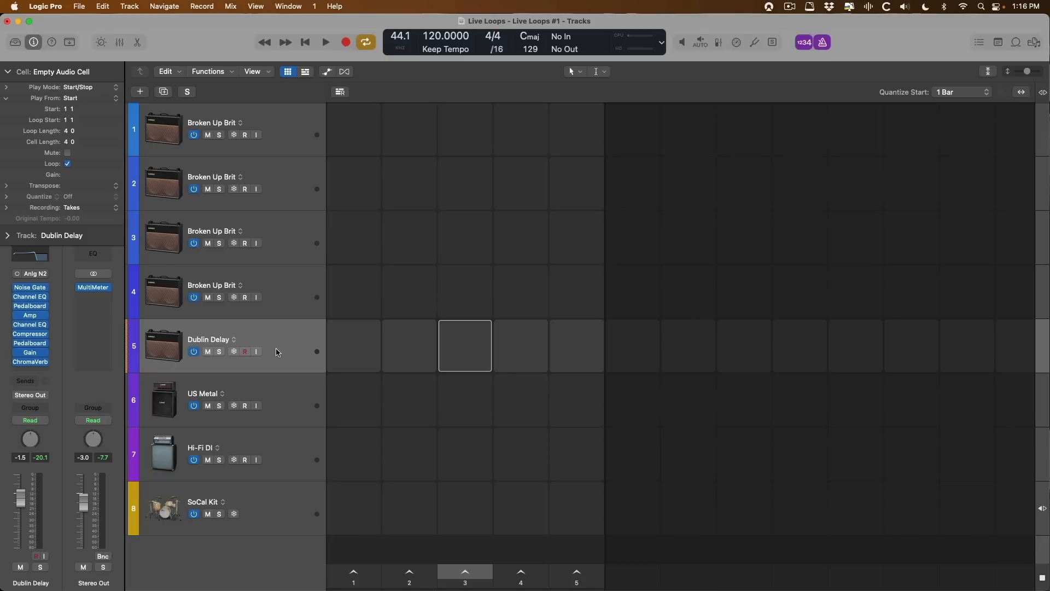
Enable software monitoring and record a guitar part into the first cell of the Dublin Delay track.
{"action": "left_click", "coordinate": [365, 333]}
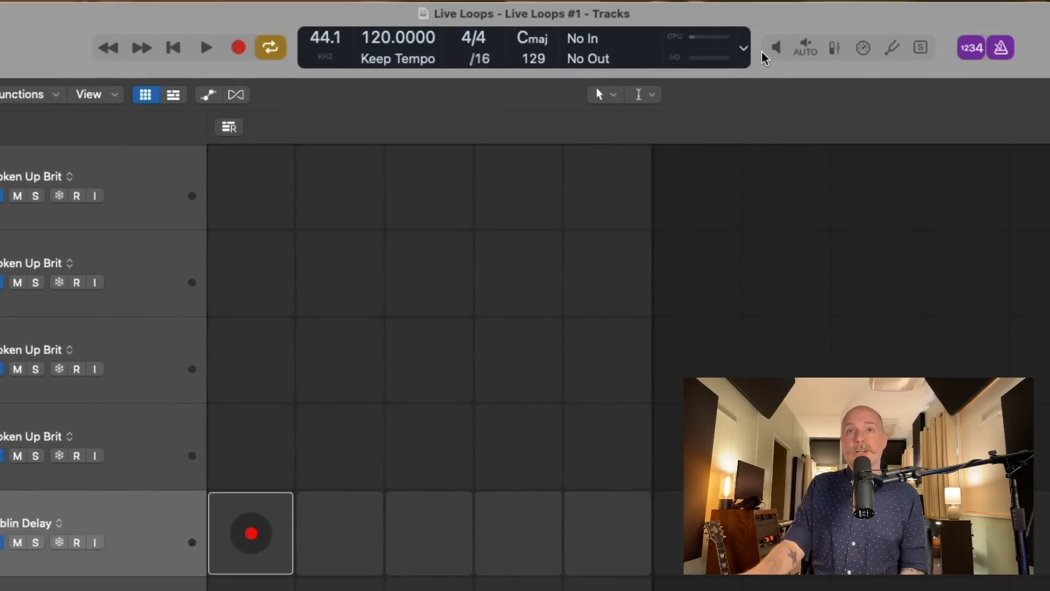
{"action": "left_click", "coordinate": [766, 51]}
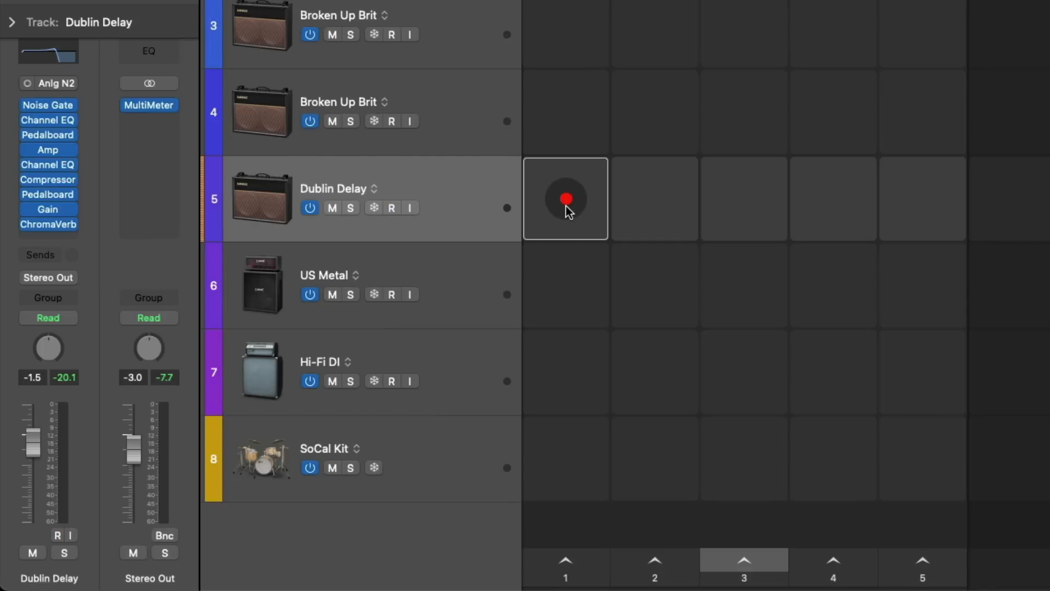
{"action": "left_click", "coordinate": [563, 211]}
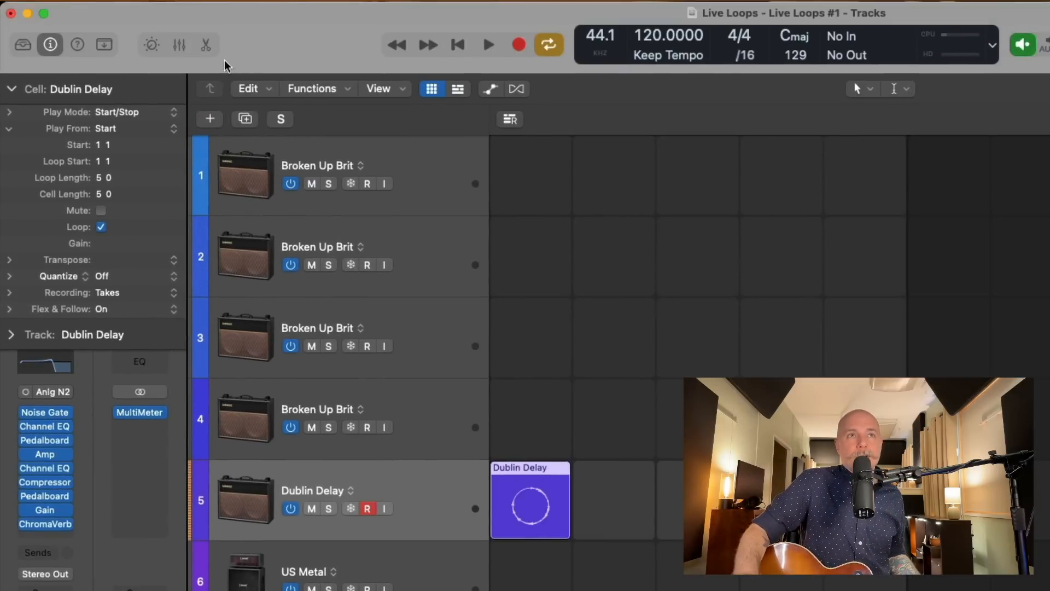
Edit the recorded Dublin Delay cell so its loop runs from bar 3 to bar 5, and close the editor.
{"action": "left_click", "coordinate": [210, 53]}
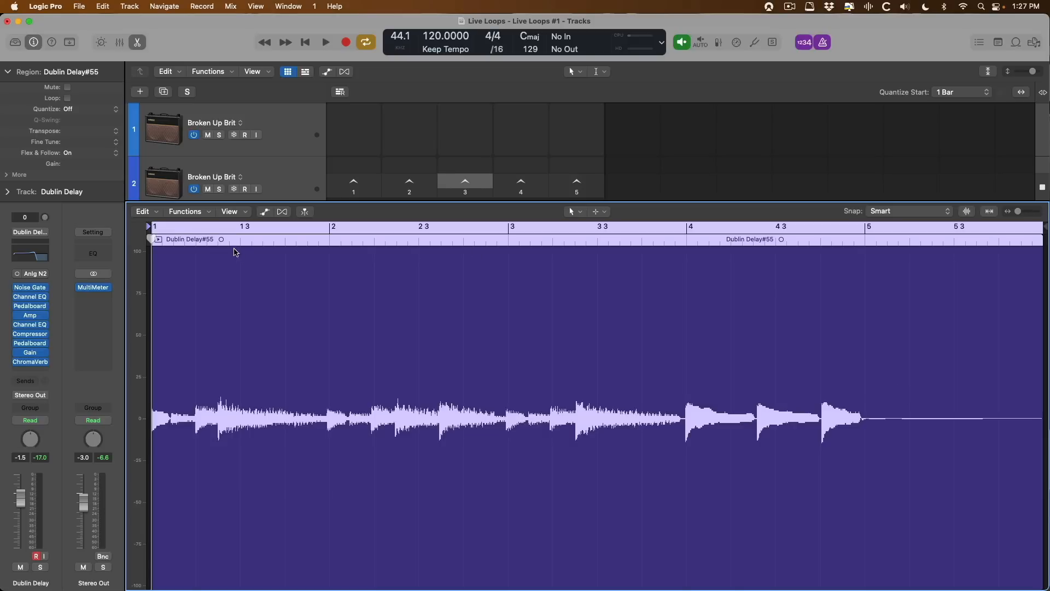
{"action": "left_click_drag", "start_coordinate": [154, 230], "coordinate": [509, 233]}
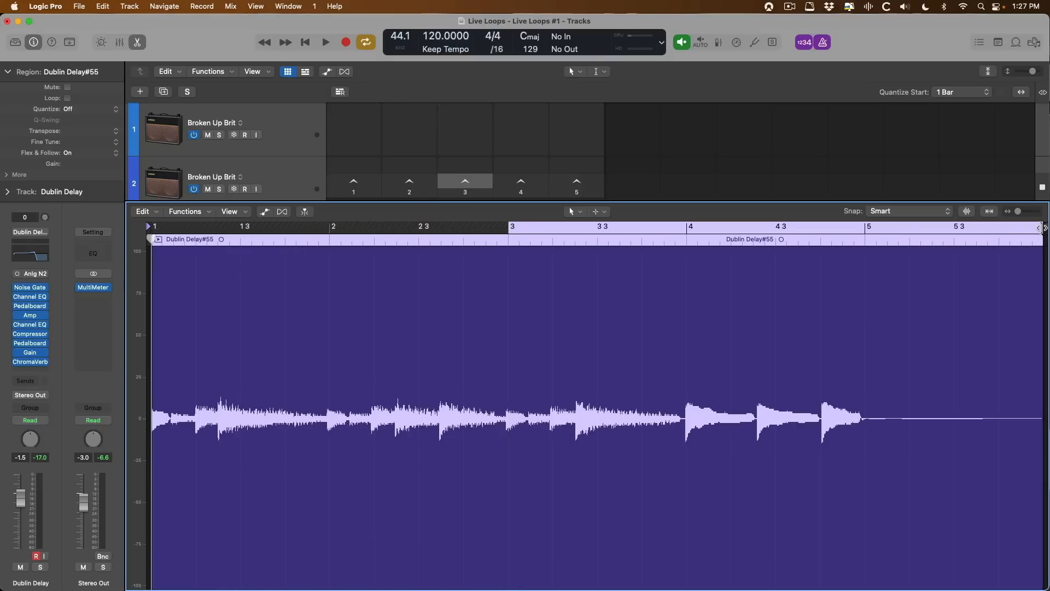
{"action": "left_click_drag", "start_coordinate": [1041, 229], "coordinate": [865, 230]}
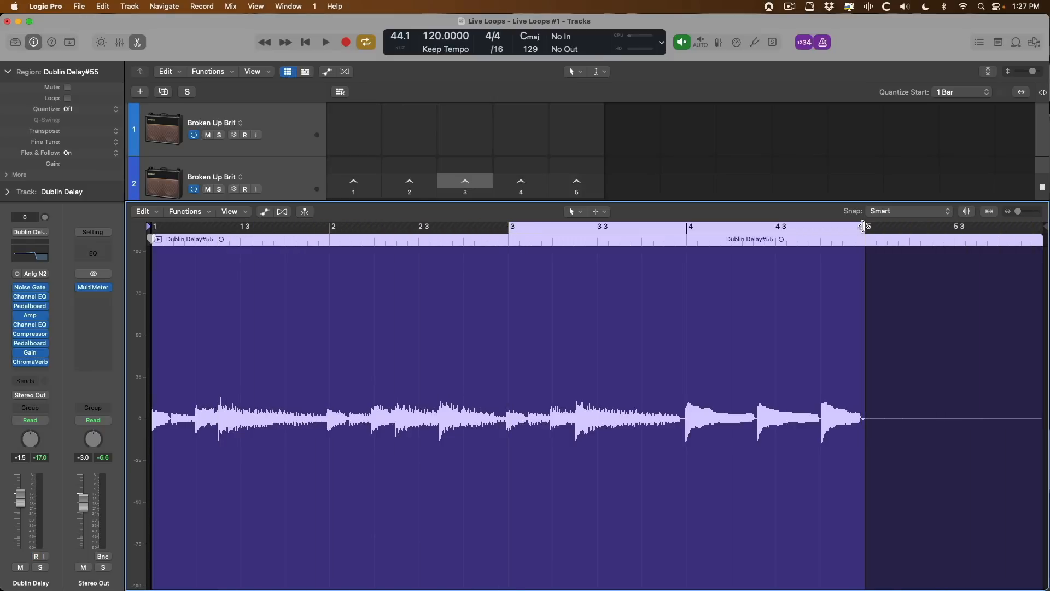
{"action": "key", "text": "e"}
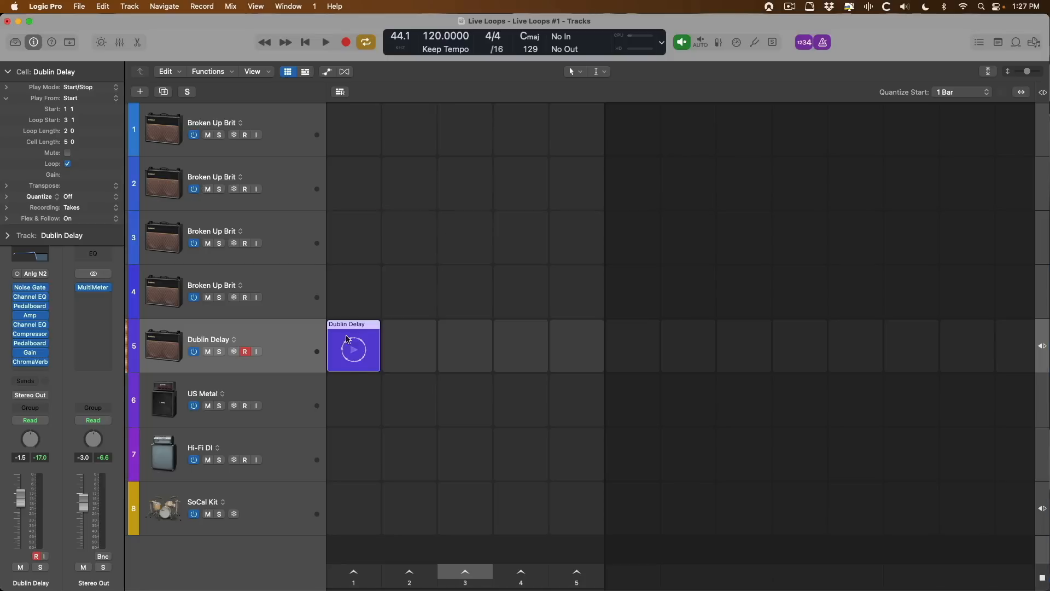
Play the Dublin Delay cell, follow its loop in the editor, and stop playback.
{"action": "mouse_move", "coordinate": [353, 349]}
{"action": "left_click", "coordinate": [354, 350]}
{"action": "key", "text": "e"}
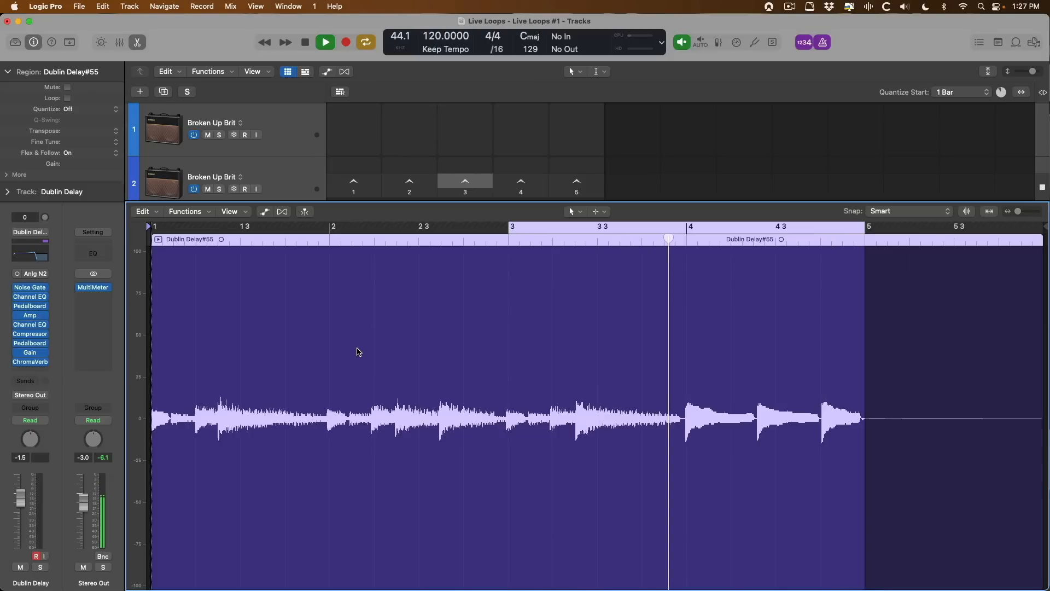
{"action": "key", "text": "space"}
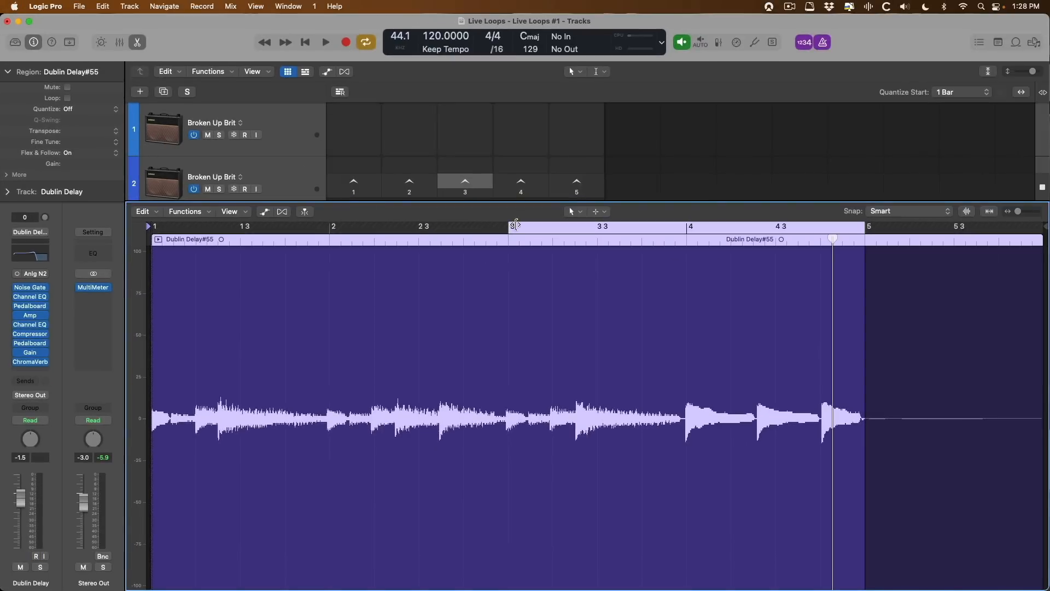
Move the cell's loop start to bar 1 and shorten the cell to end at bar 5.
{"action": "left_click_drag", "start_coordinate": [511, 228], "coordinate": [152, 226]}
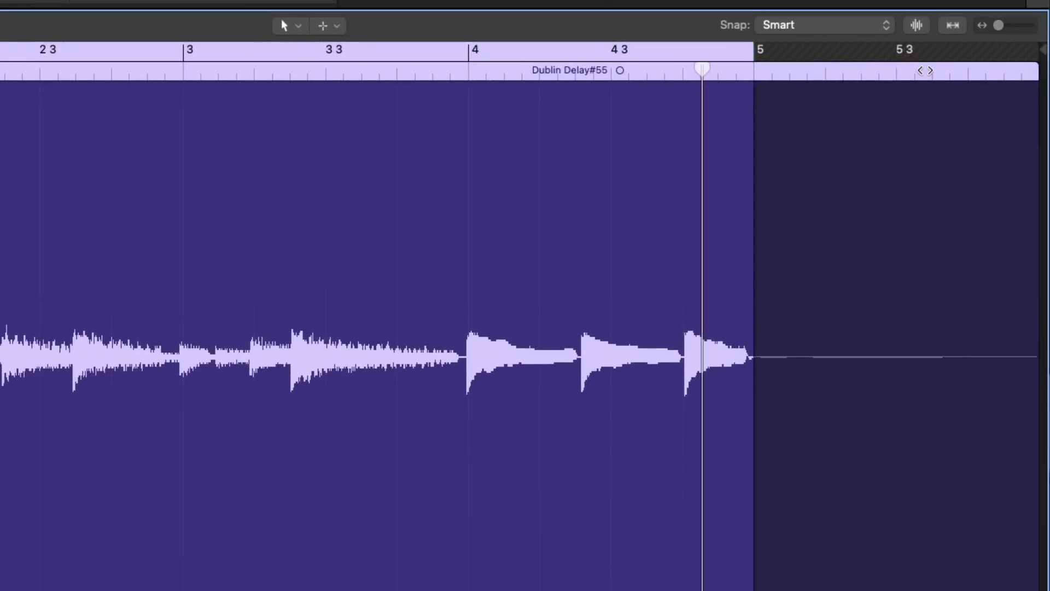
{"action": "left_click_drag", "start_coordinate": [1040, 48], "coordinate": [755, 58]}
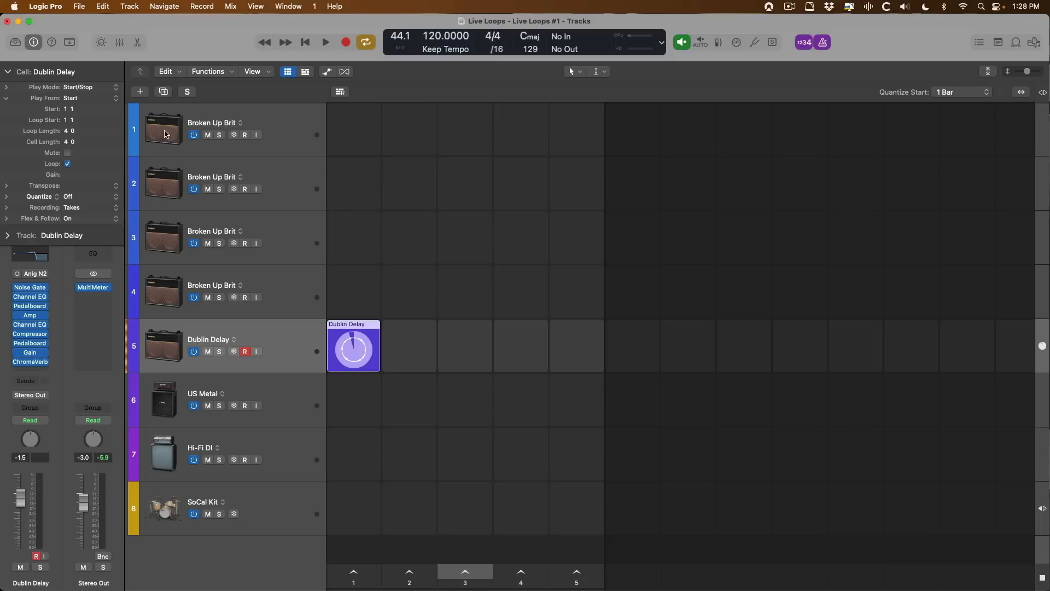
Examine the Dublin Delay cell's recording mode choices and the command for recording into the cell.
{"action": "mouse_move", "coordinate": [385, 332]}
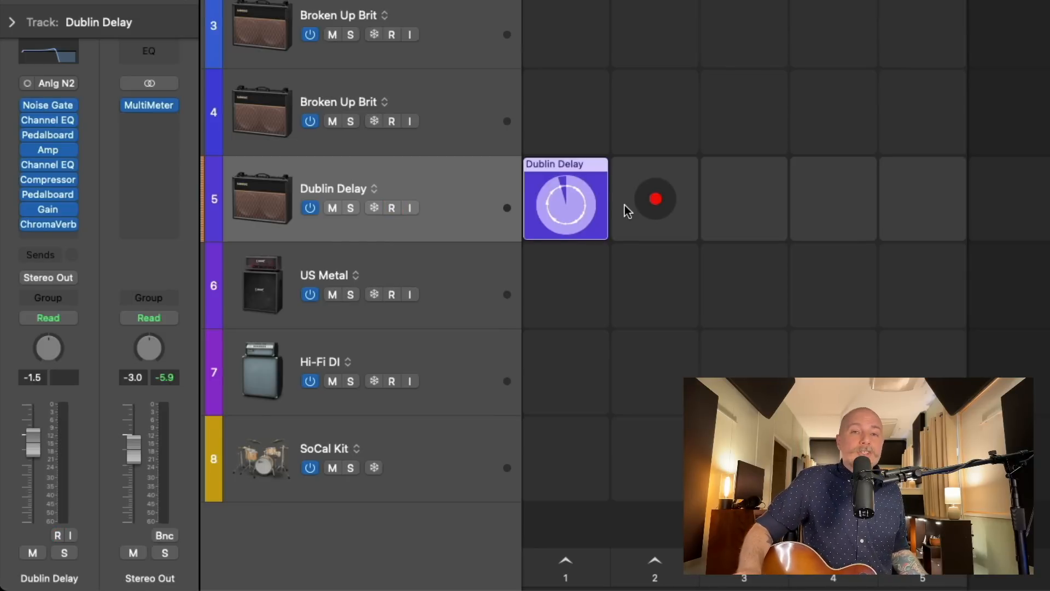
{"action": "mouse_move", "coordinate": [601, 178]}
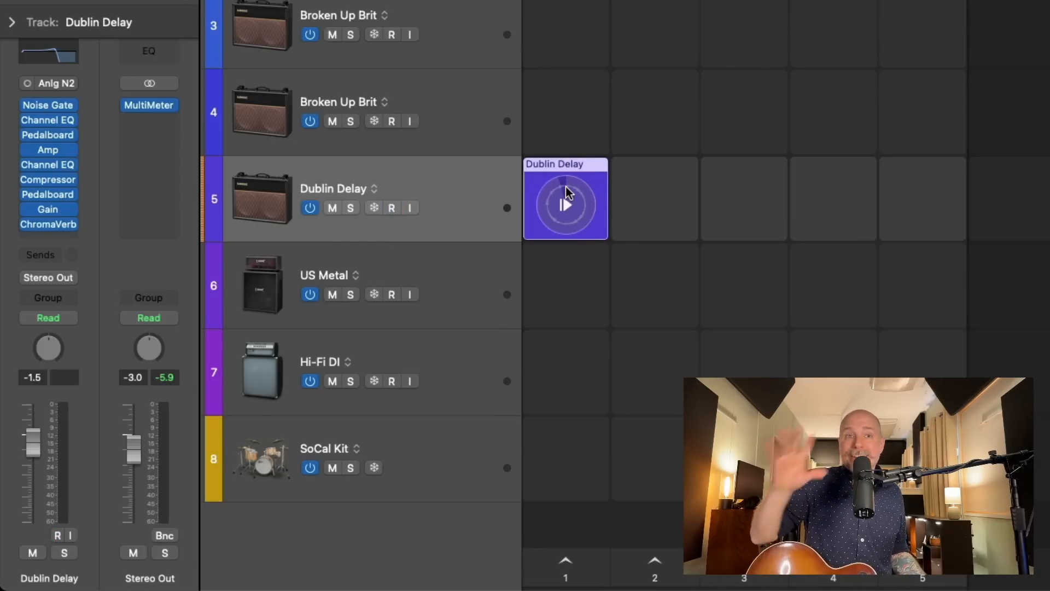
{"action": "left_click", "coordinate": [566, 192]}
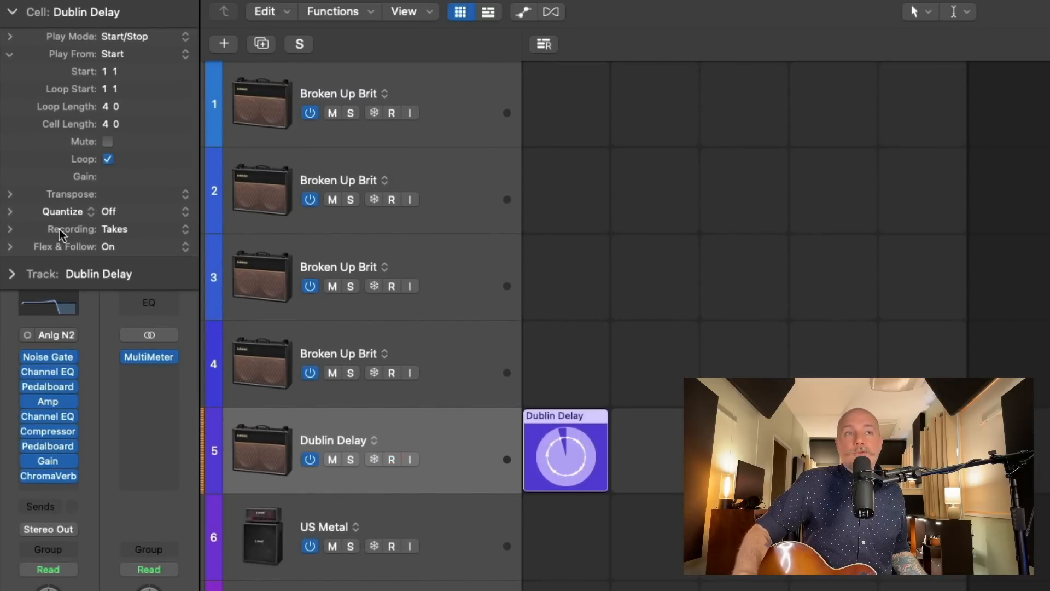
{"action": "left_click", "coordinate": [169, 234]}
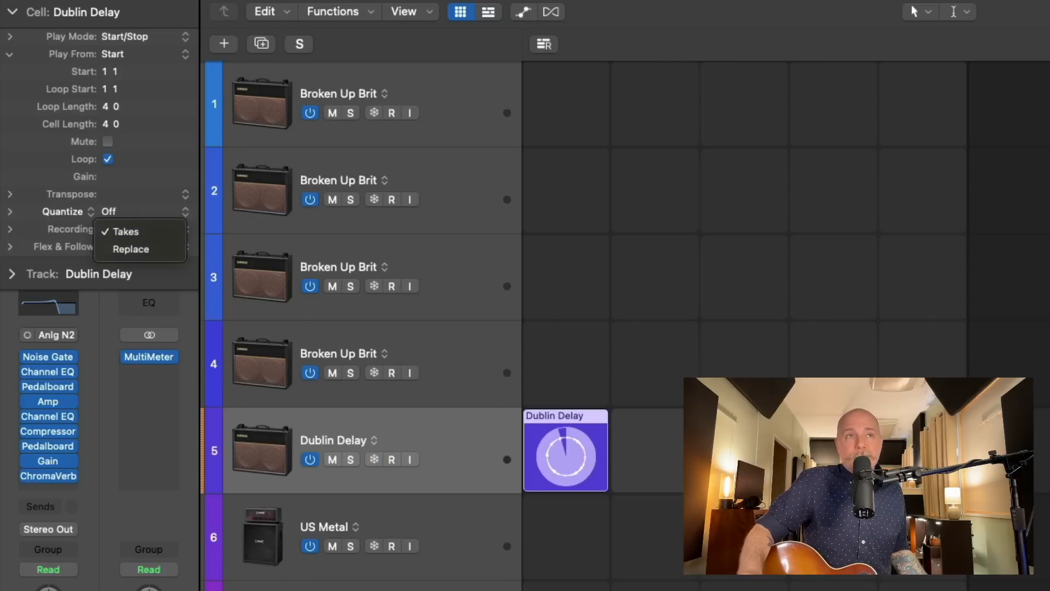
{"action": "left_click", "coordinate": [195, 1]}
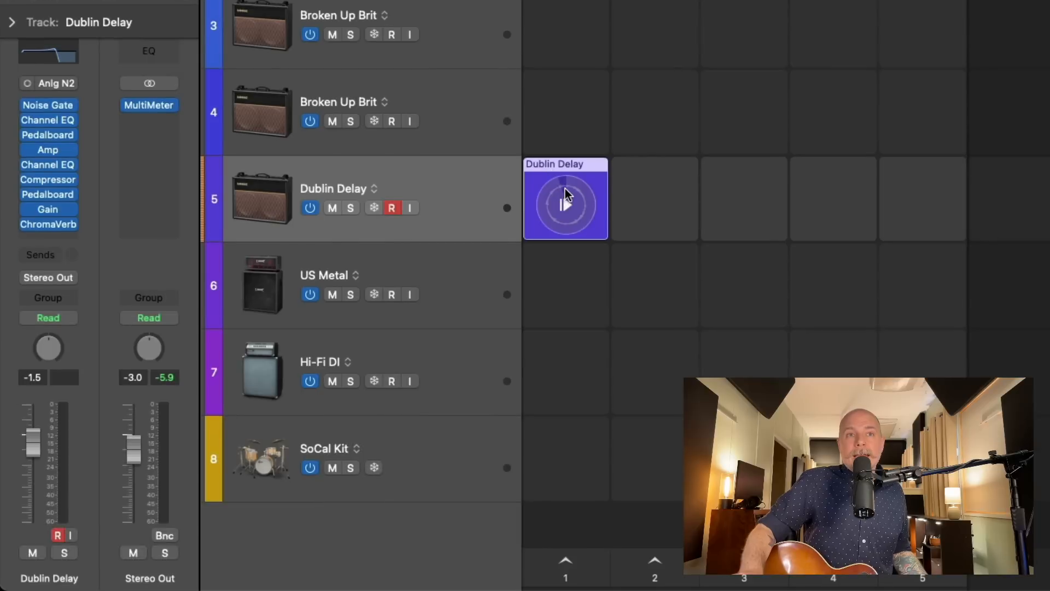
{"action": "right_click", "coordinate": [599, 174]}
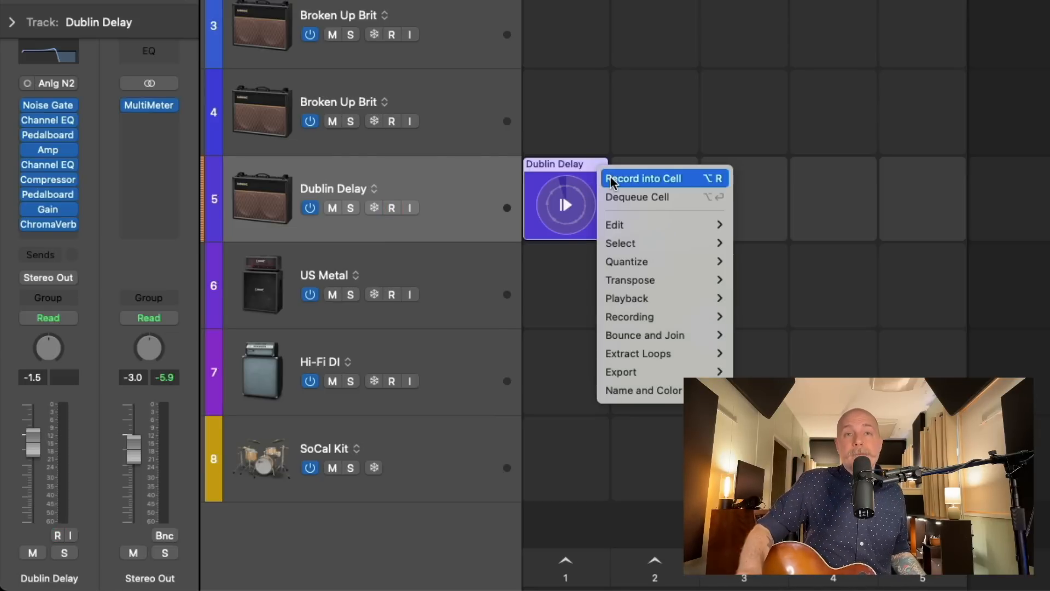
{"action": "left_click", "coordinate": [583, 168]}
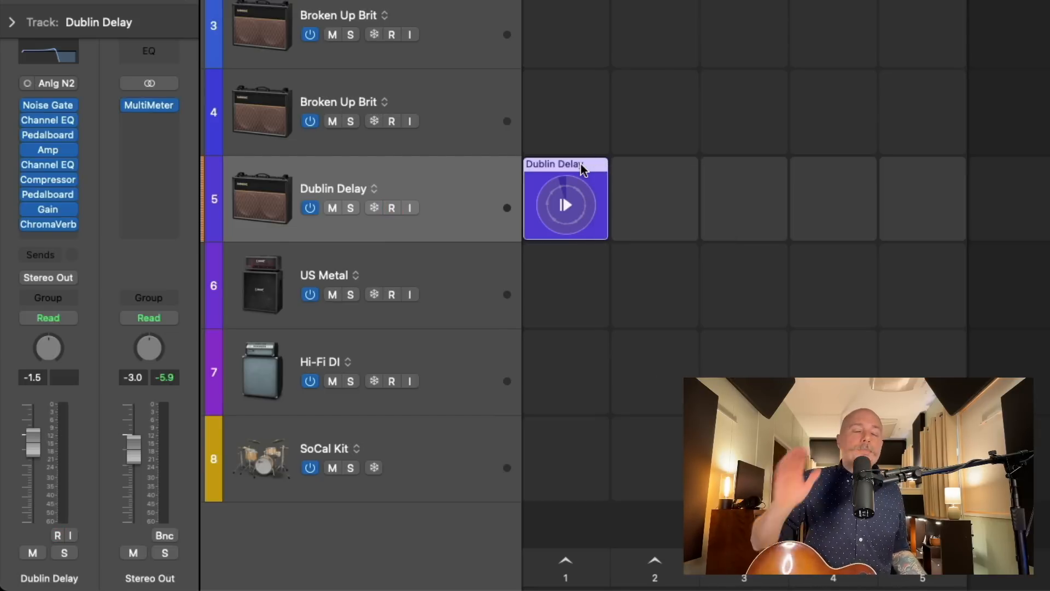
Compare the length settings of the empty cell in column 2 with those of the recorded Dublin Delay cell.
{"action": "mouse_move", "coordinate": [663, 183]}
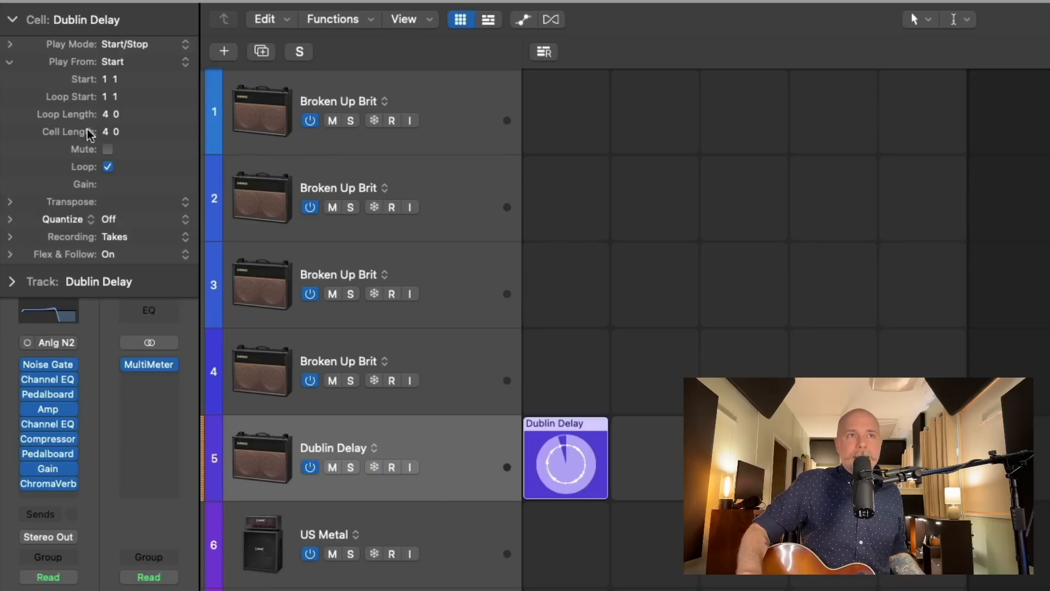
{"action": "left_click", "coordinate": [623, 432]}
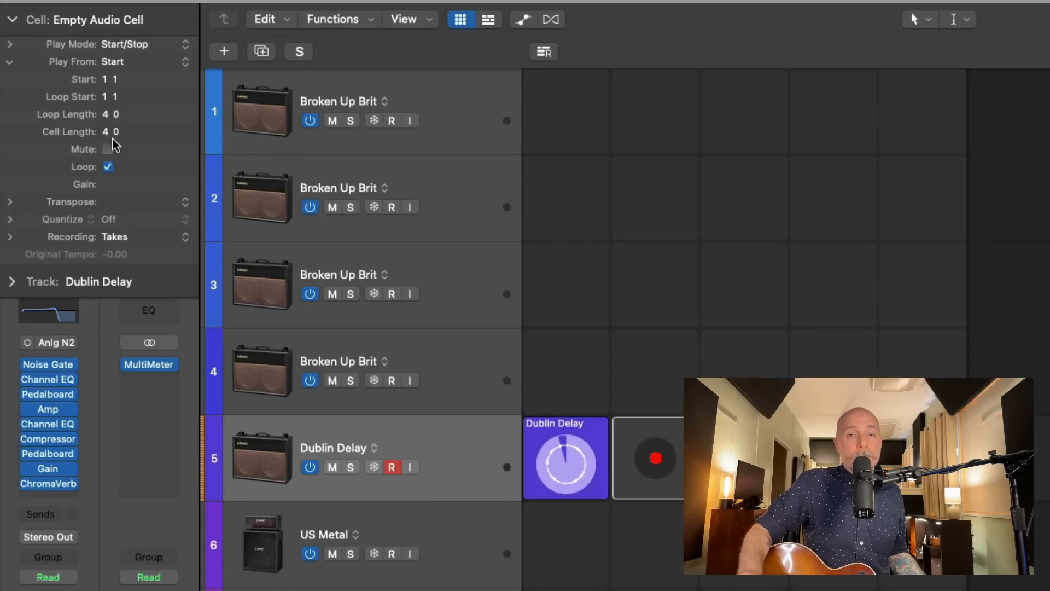
{"action": "left_click", "coordinate": [552, 424]}
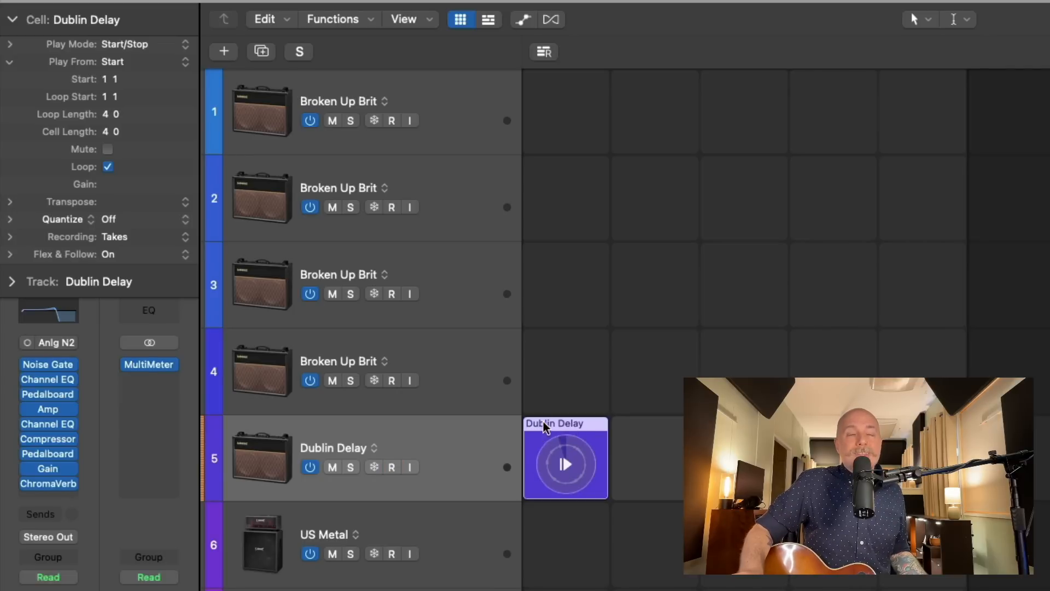
{"action": "left_click", "coordinate": [549, 435]}
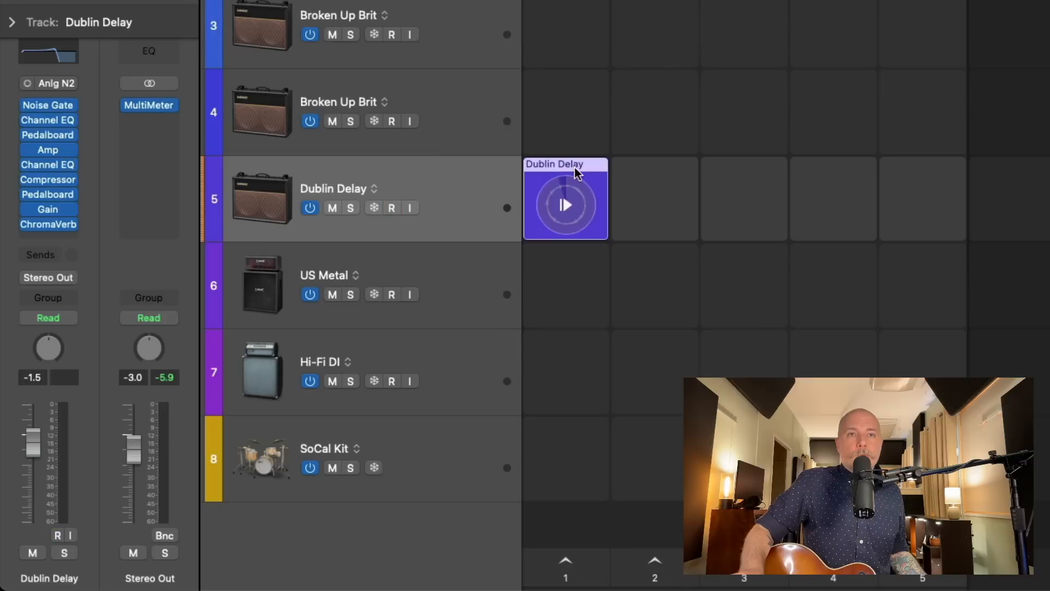
Record another take into the existing Dublin Delay cell with Record into Cell, and stop playback.
{"action": "right_click", "coordinate": [578, 166]}
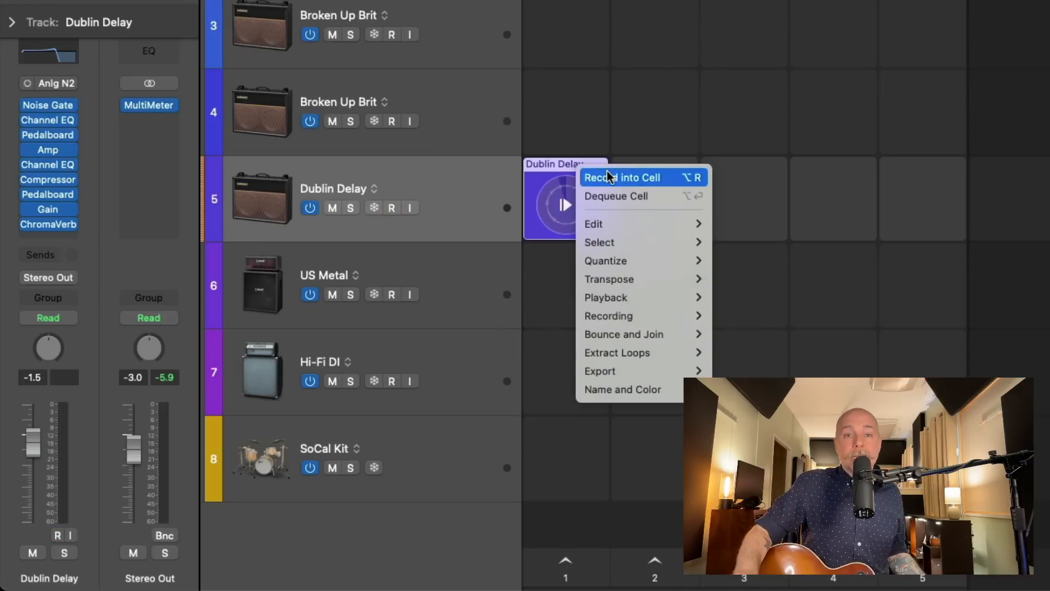
{"action": "left_click", "coordinate": [609, 177]}
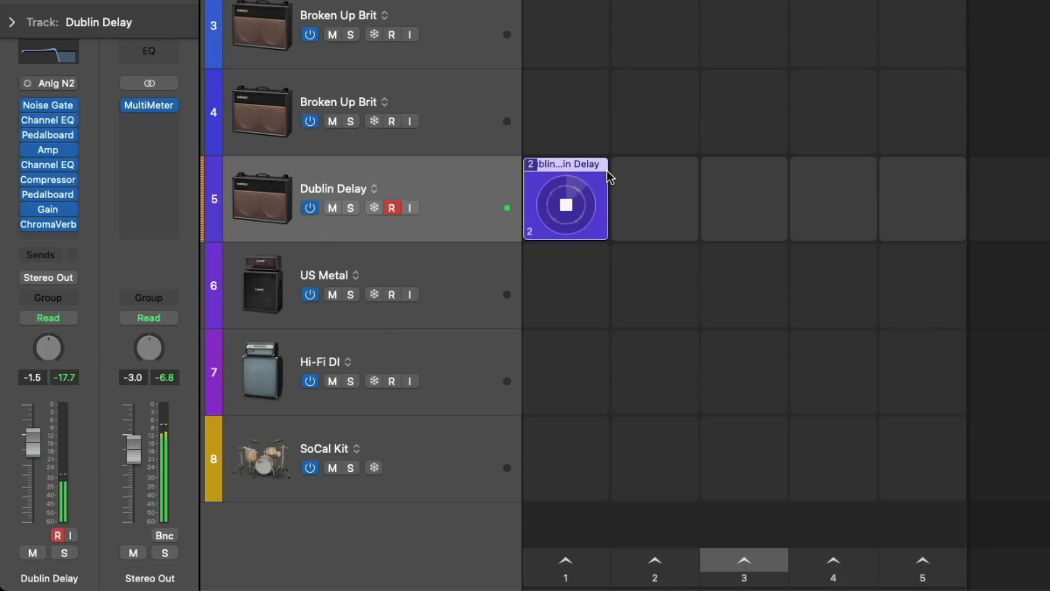
{"action": "key", "text": "space"}
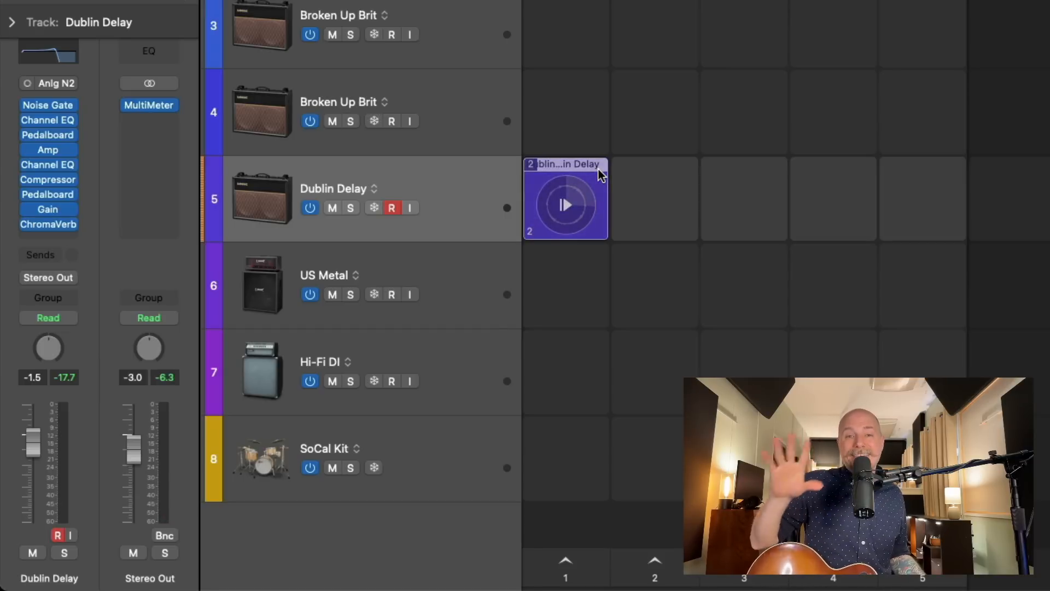
Review the take options of the Dublin Delay cell and make take 1 the active take.
{"action": "left_click", "coordinate": [533, 168]}
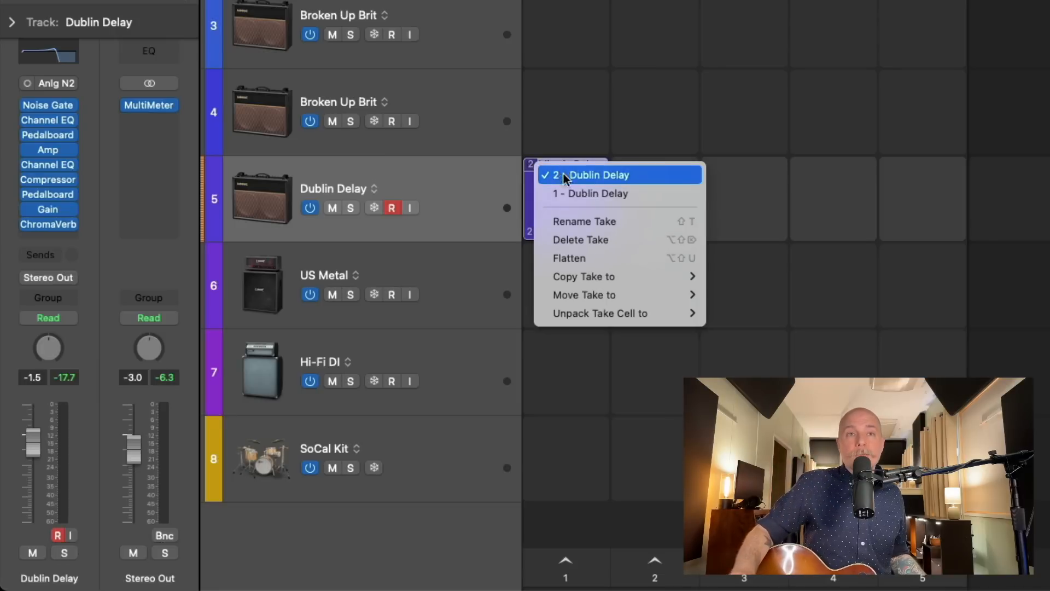
{"action": "left_click", "coordinate": [520, 154]}
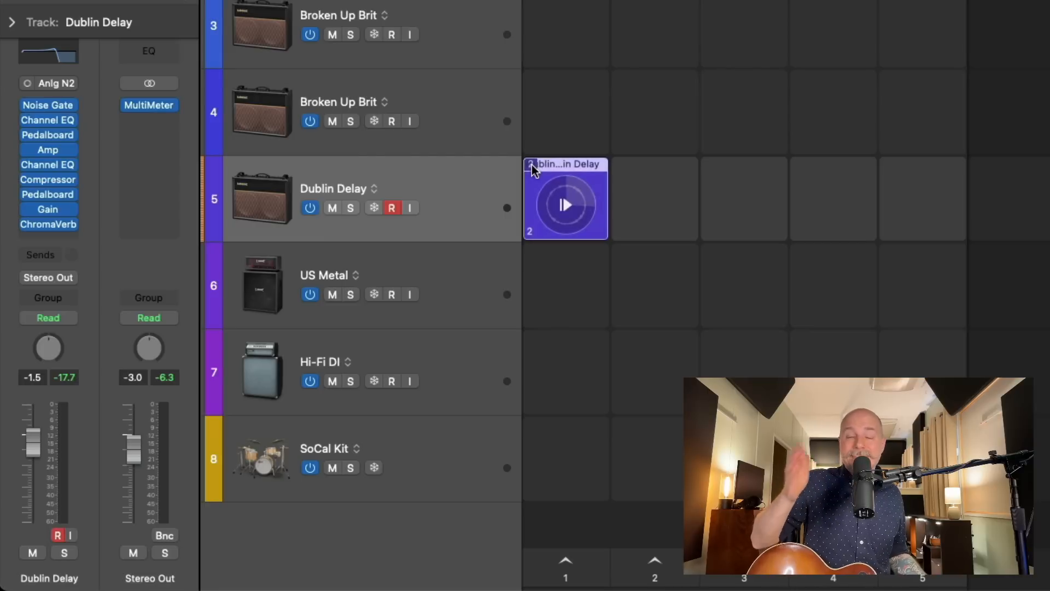
{"action": "left_click", "coordinate": [533, 168]}
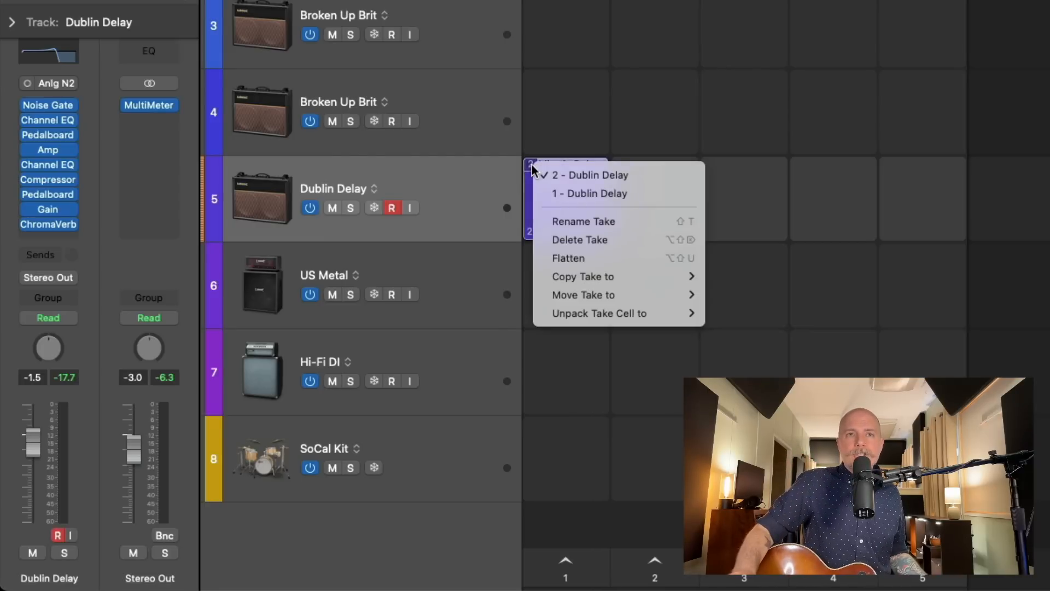
{"action": "left_click", "coordinate": [550, 192]}
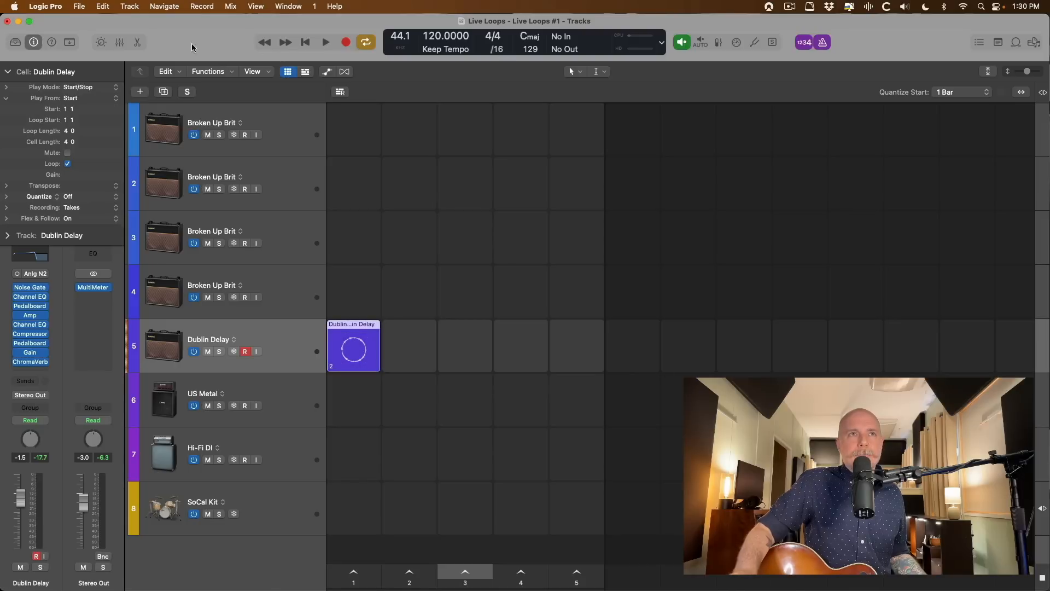
Open take 1 of the Dublin Delay cell in the editor and access its Flex editing.
{"action": "left_click", "coordinate": [140, 44]}
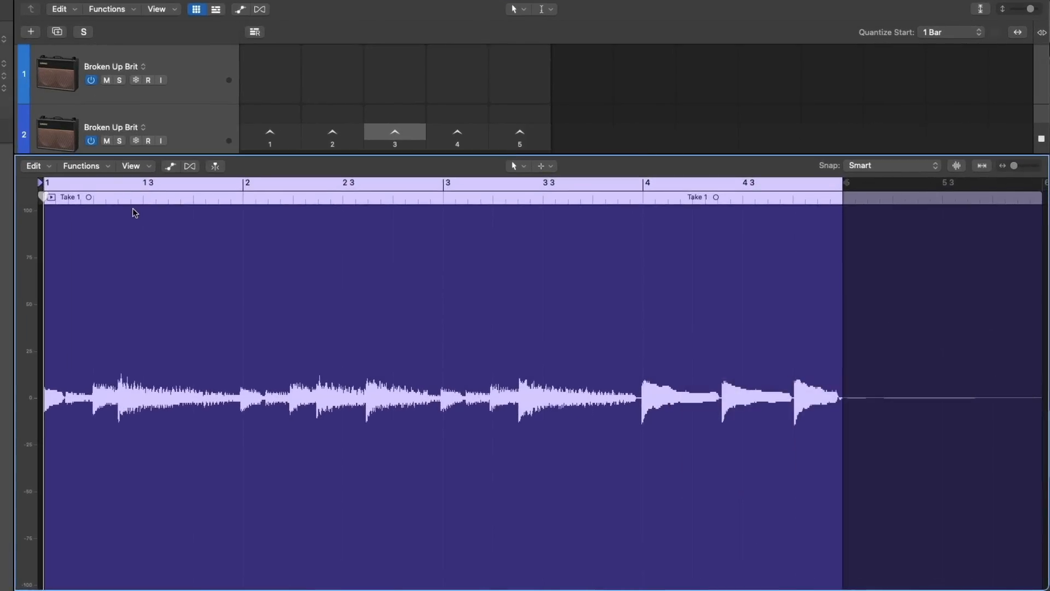
{"action": "left_click", "coordinate": [190, 167]}
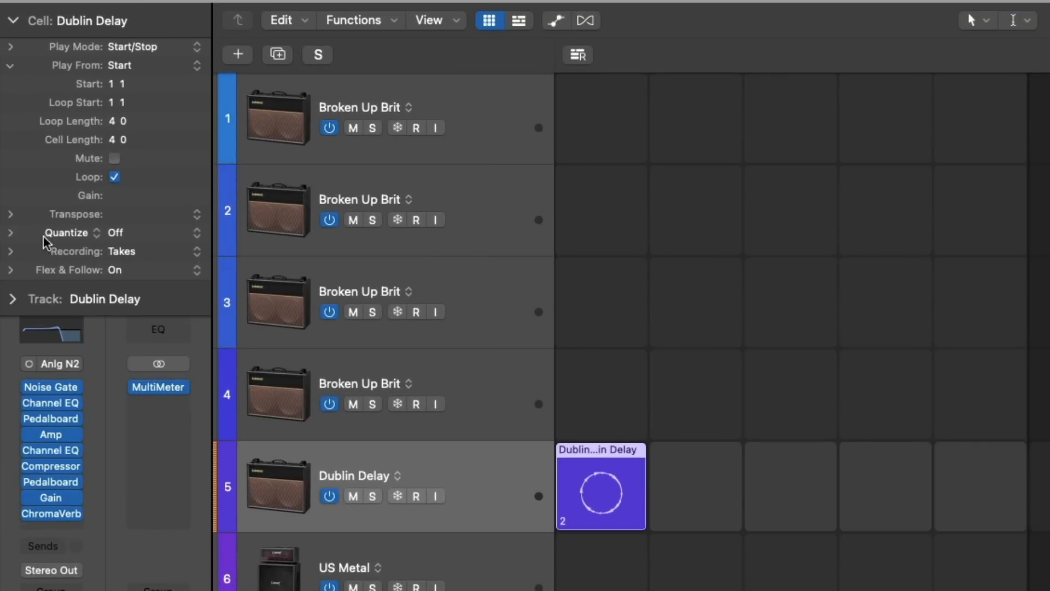
Keep Classic Quantize for the Dublin Delay cell and set its Quantize value to 1/8 Note.
{"action": "left_click", "coordinate": [11, 233]}
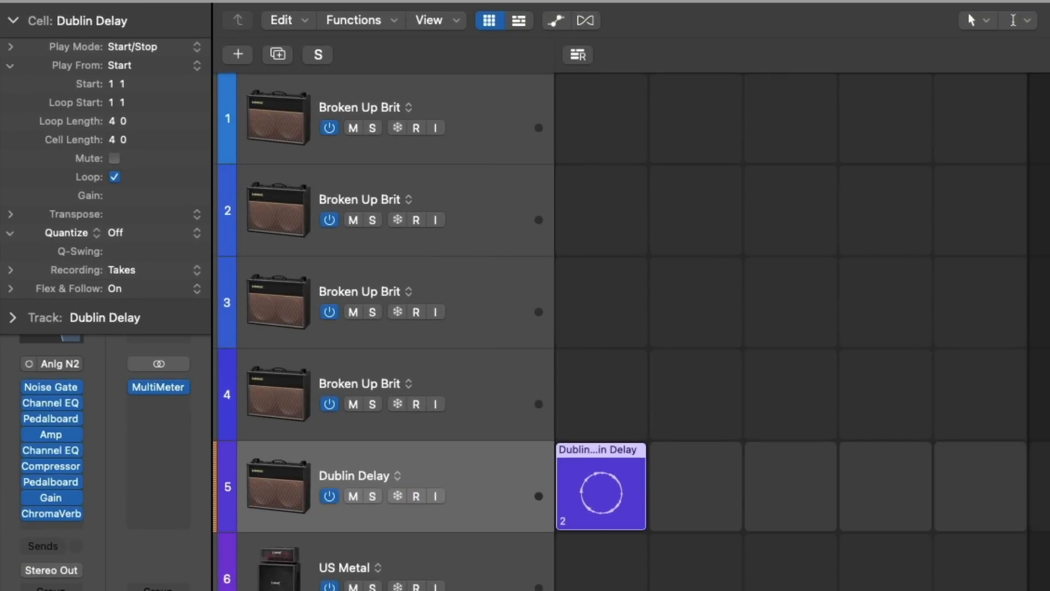
{"action": "left_click", "coordinate": [86, 234]}
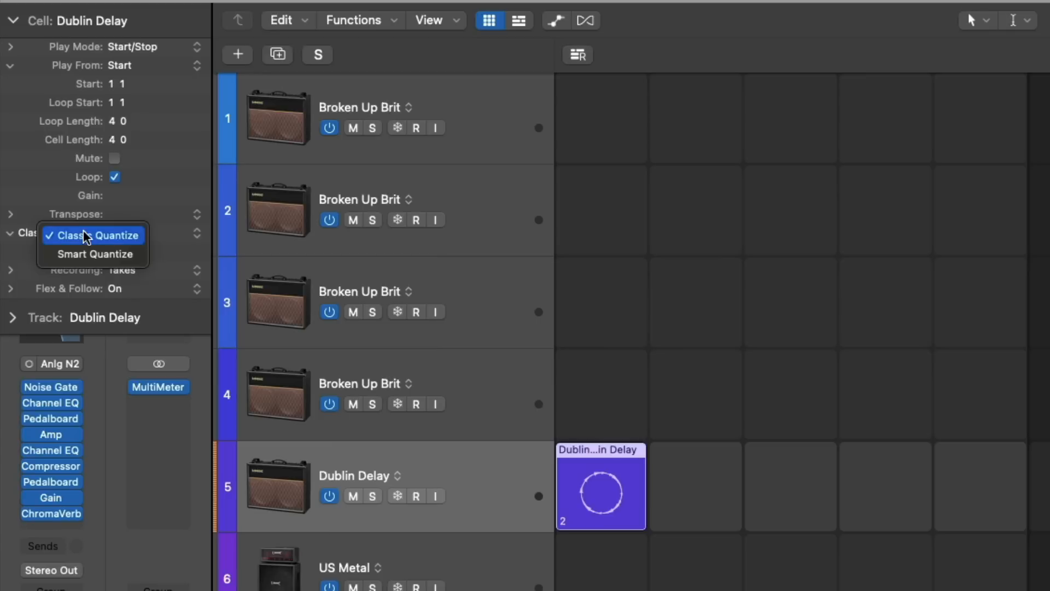
{"action": "left_click", "coordinate": [108, 242]}
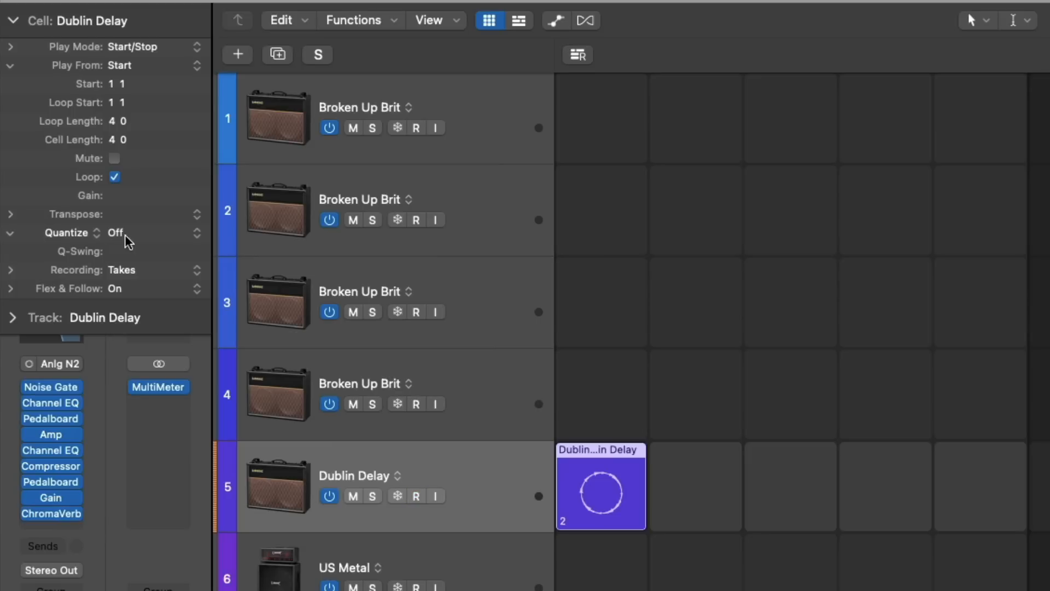
{"action": "left_click", "coordinate": [143, 232]}
{"action": "scroll", "coordinate": [159, 279], "scroll_direction": "down", "scroll_amount": 2}
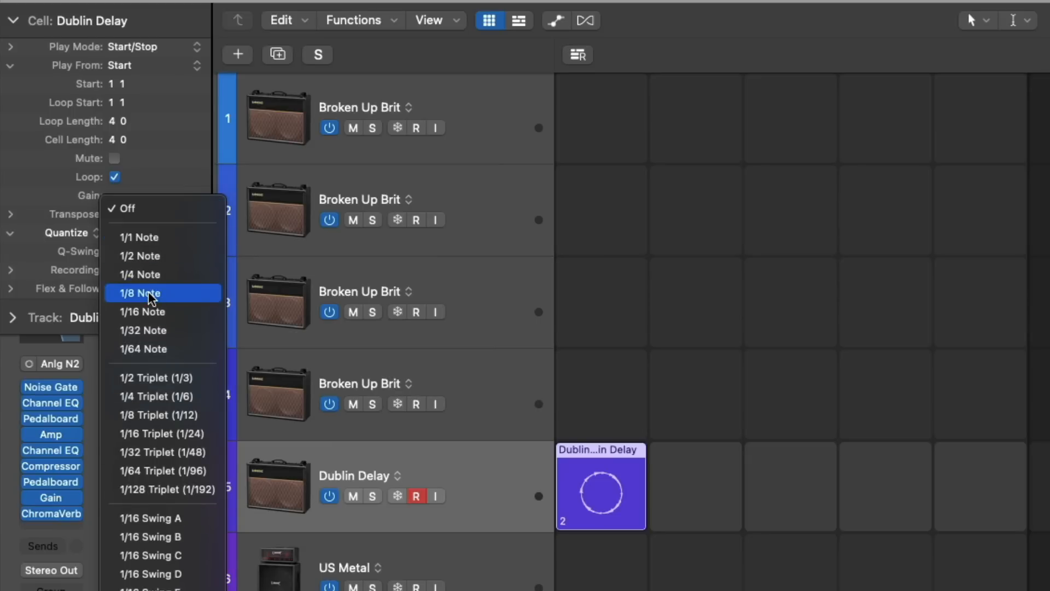
{"action": "left_click", "coordinate": [149, 294]}
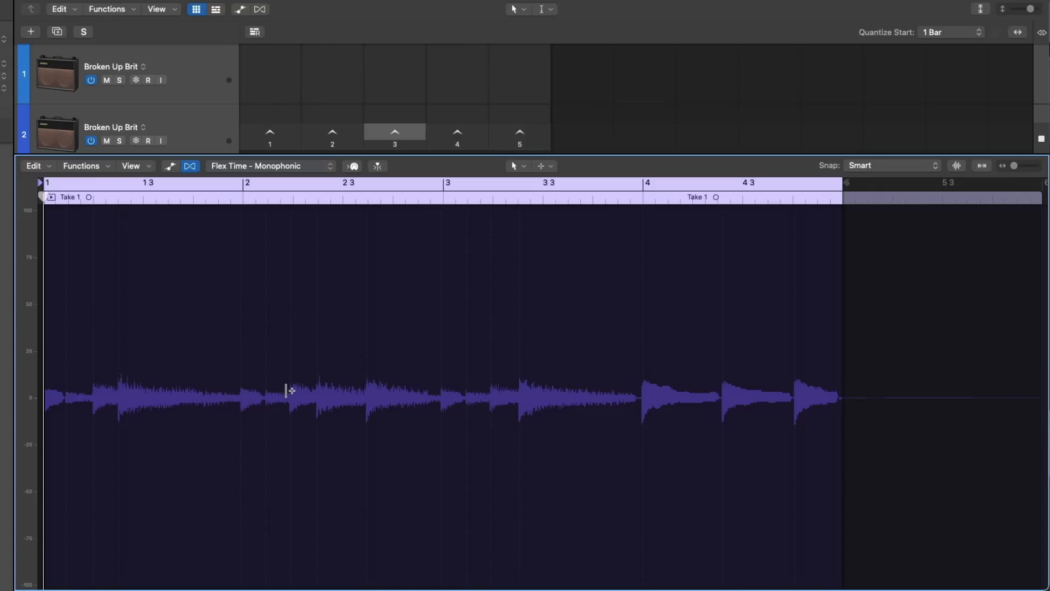
Quantize take 1 of the Dublin Delay cell in the editor and audition it, closing the editor when done.
{"action": "key", "text": "q"}
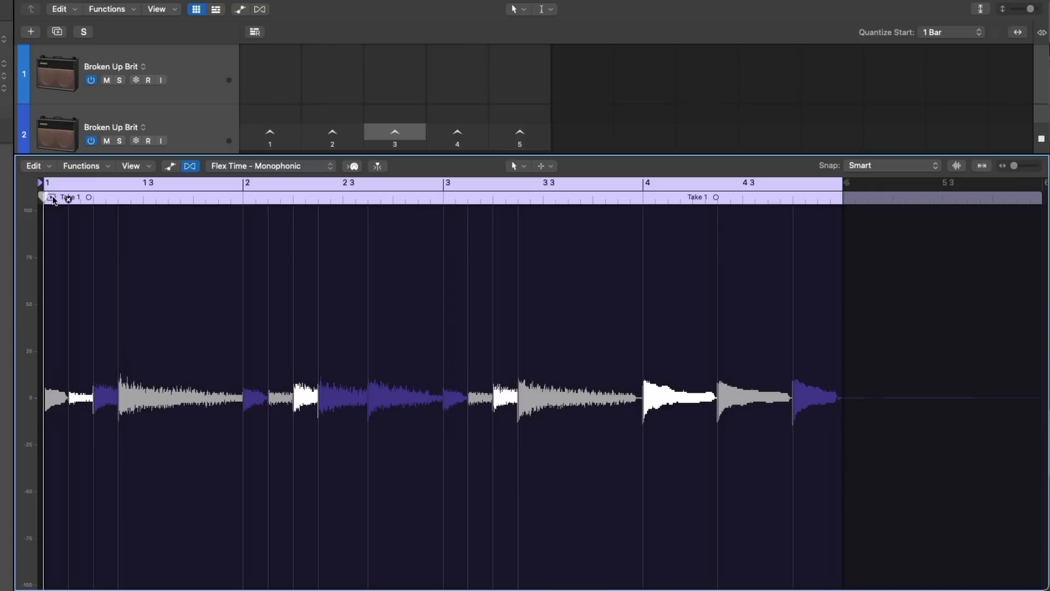
{"action": "key", "text": "space"}
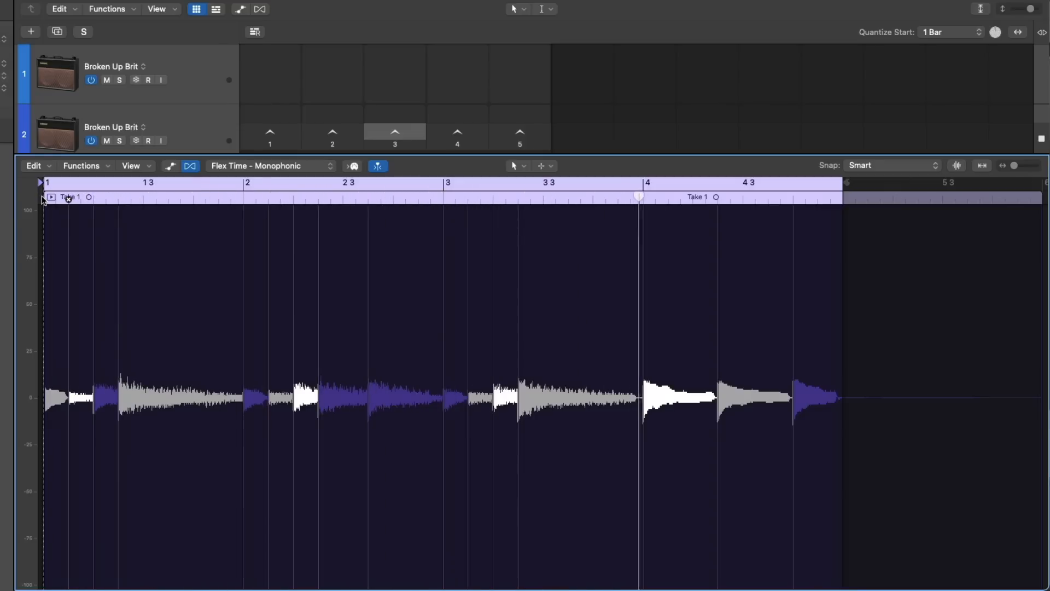
{"action": "key", "text": "space"}
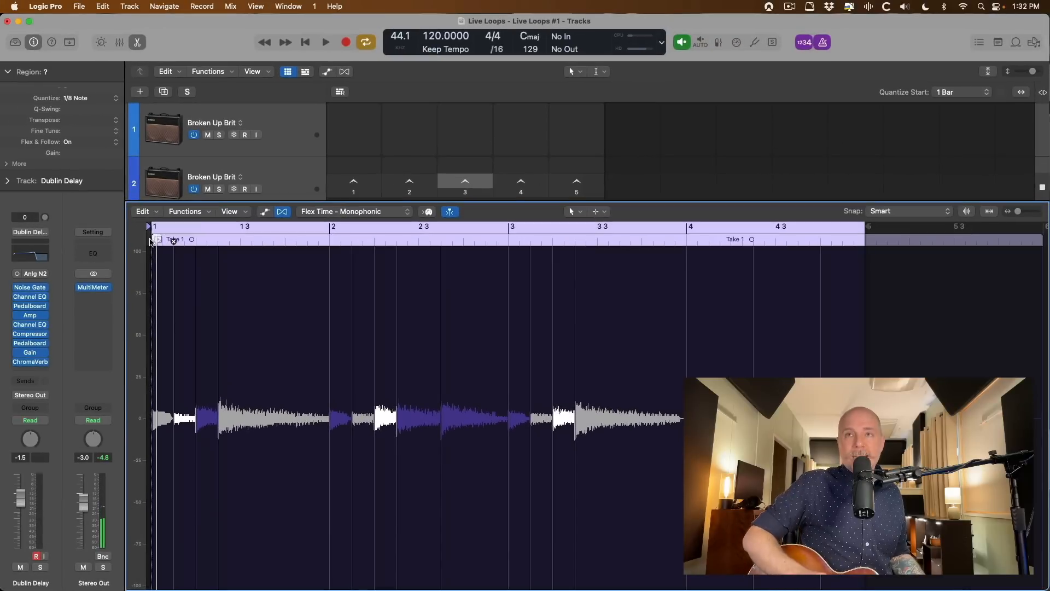
{"action": "key", "text": "e"}
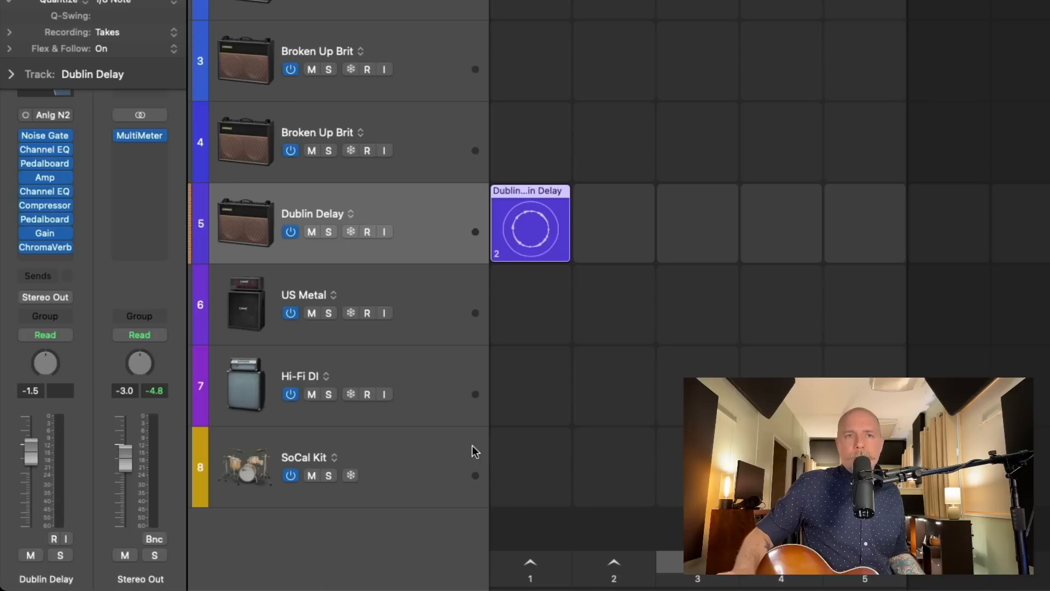
Add a SoCal Kit drummer cell in column 1 and play scene 1 together with the Dublin Delay cell.
{"action": "mouse_move", "coordinate": [363, 518]}
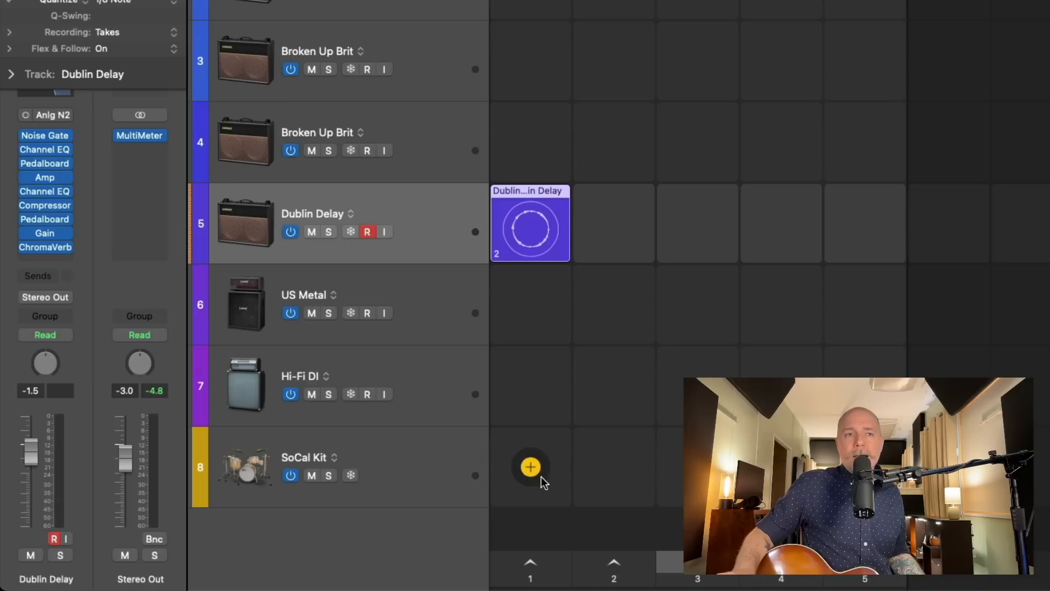
{"action": "left_click", "coordinate": [531, 467]}
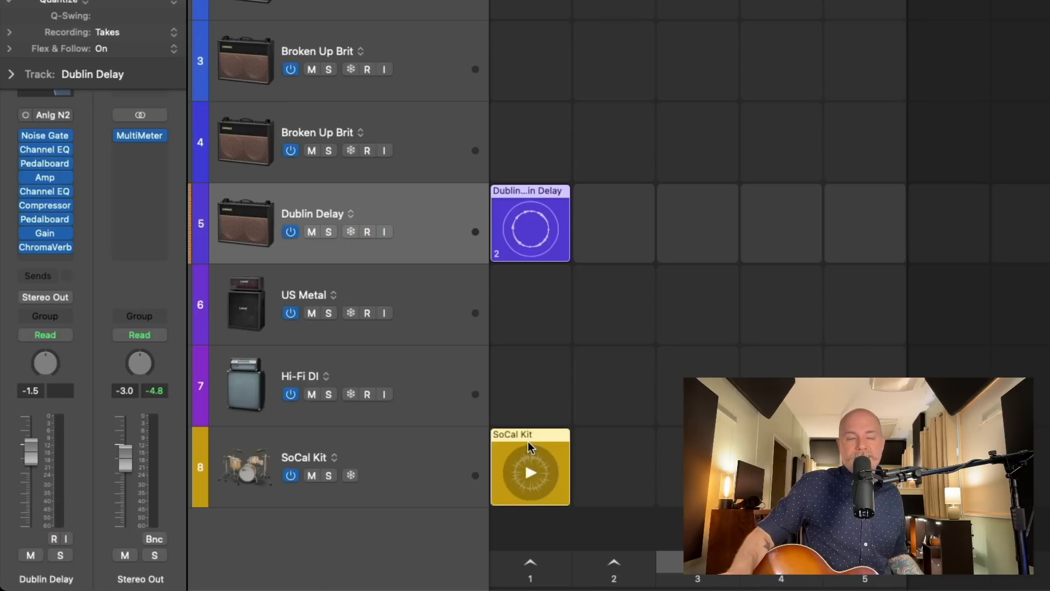
{"action": "left_click", "coordinate": [530, 562]}
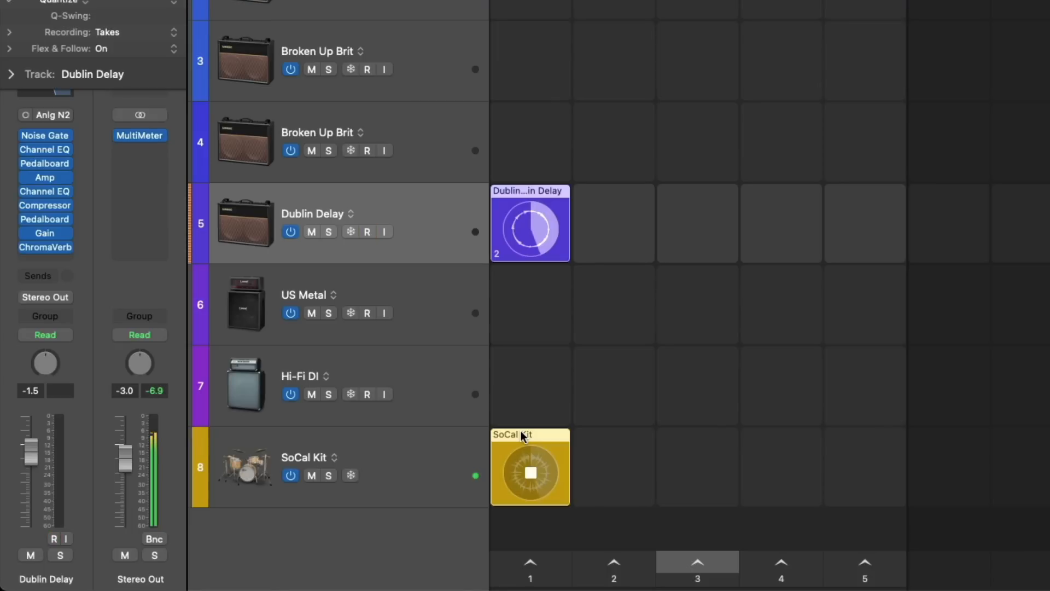
{"action": "left_click", "coordinate": [641, 460]}
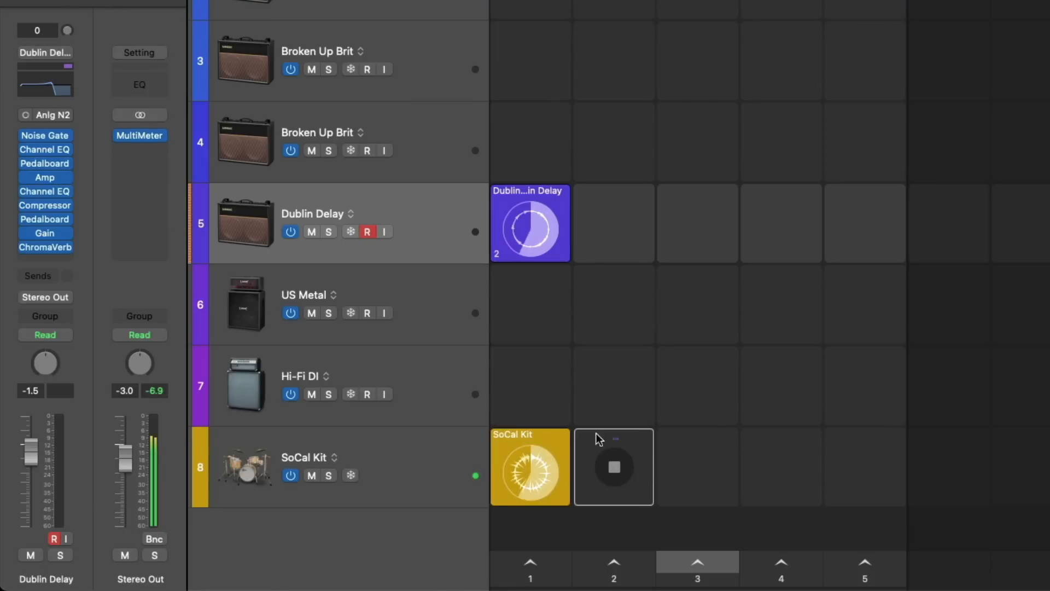
Review the SoCal Kit cell's beat presets in the editor, close the editor and stop playback.
{"action": "left_click", "coordinate": [541, 431]}
{"action": "double_click", "coordinate": [540, 431]}
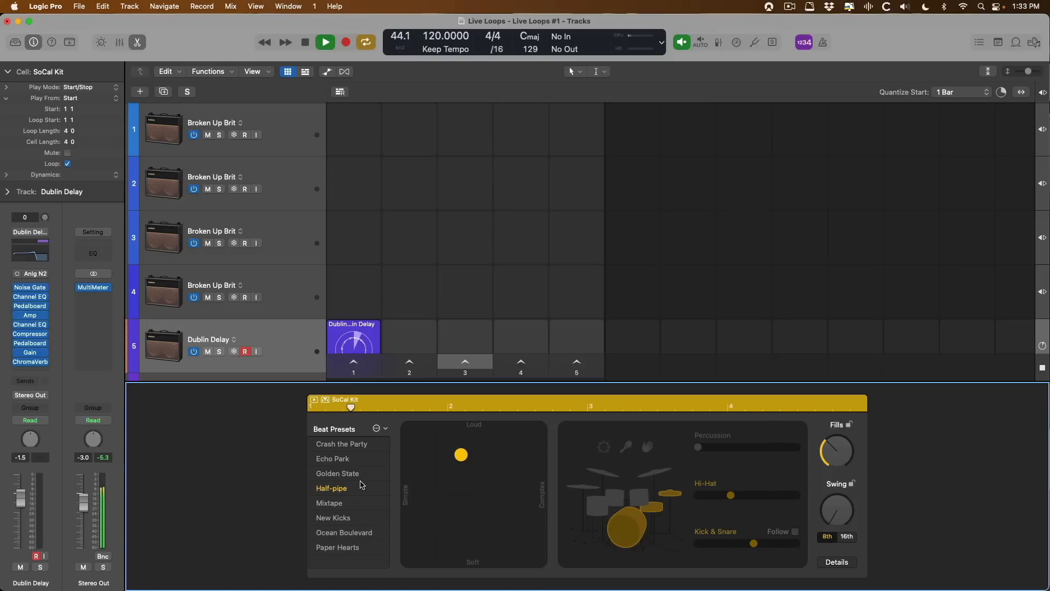
{"action": "key", "text": "e"}
{"action": "key", "text": "space"}
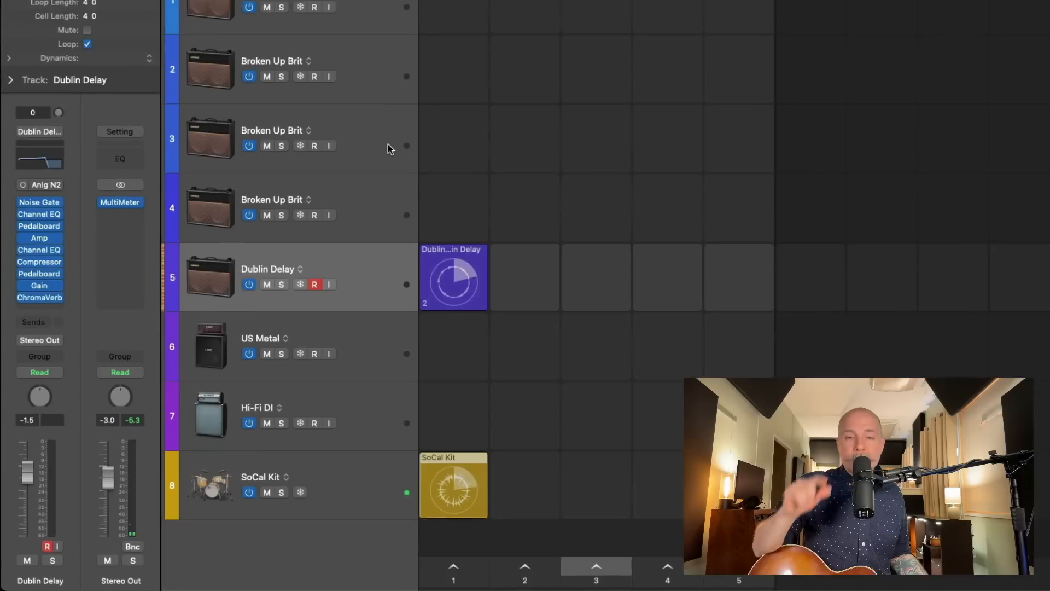
Record a guitar part into the column 1 cell of the Broken Up Brit track 3 and end the recording.
{"action": "left_click", "coordinate": [295, 246]}
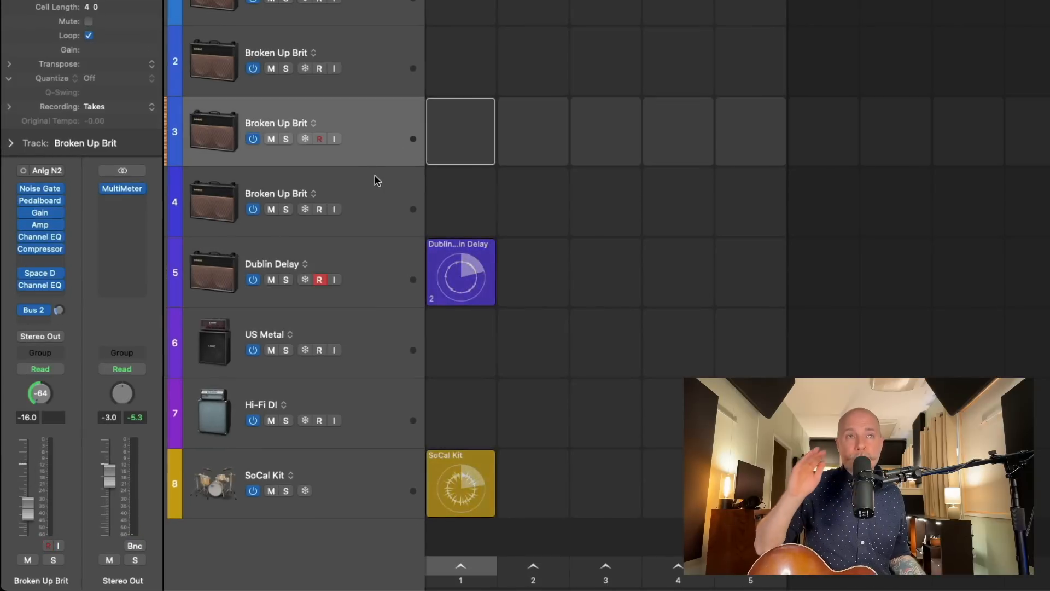
{"action": "left_click", "coordinate": [458, 133]}
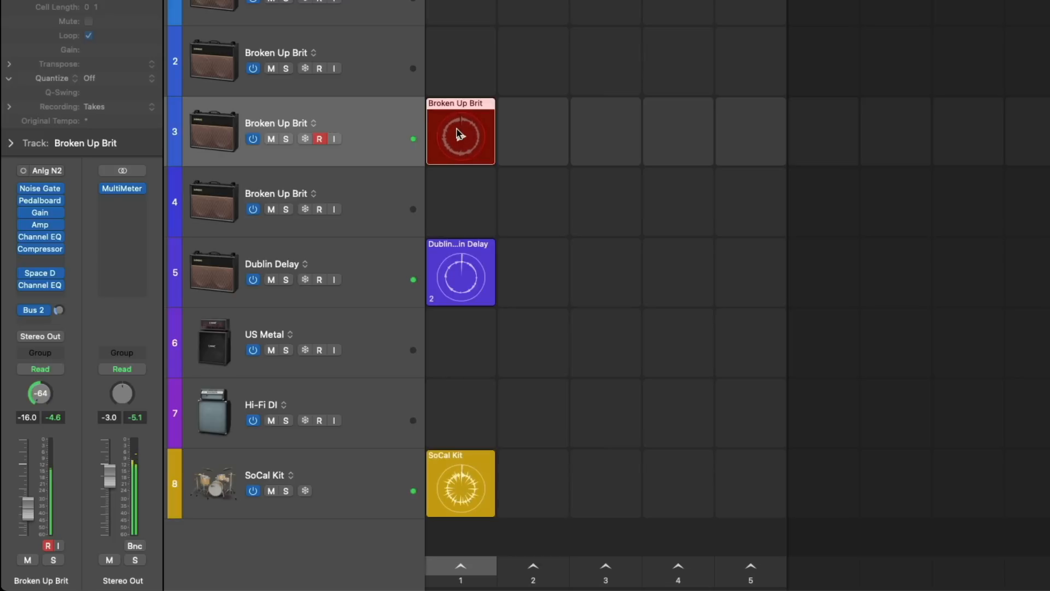
{"action": "left_click", "coordinate": [459, 133]}
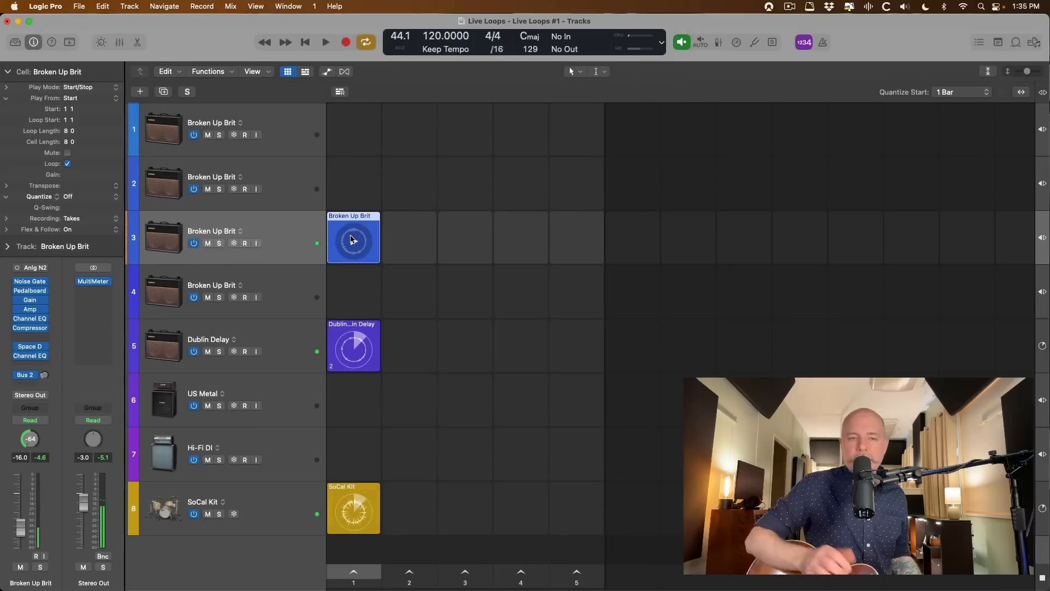
Check the track 3 Broken Up Brit recording in the editor and set its cell Quantize to 1/8 Note.
{"action": "double_click", "coordinate": [351, 239]}
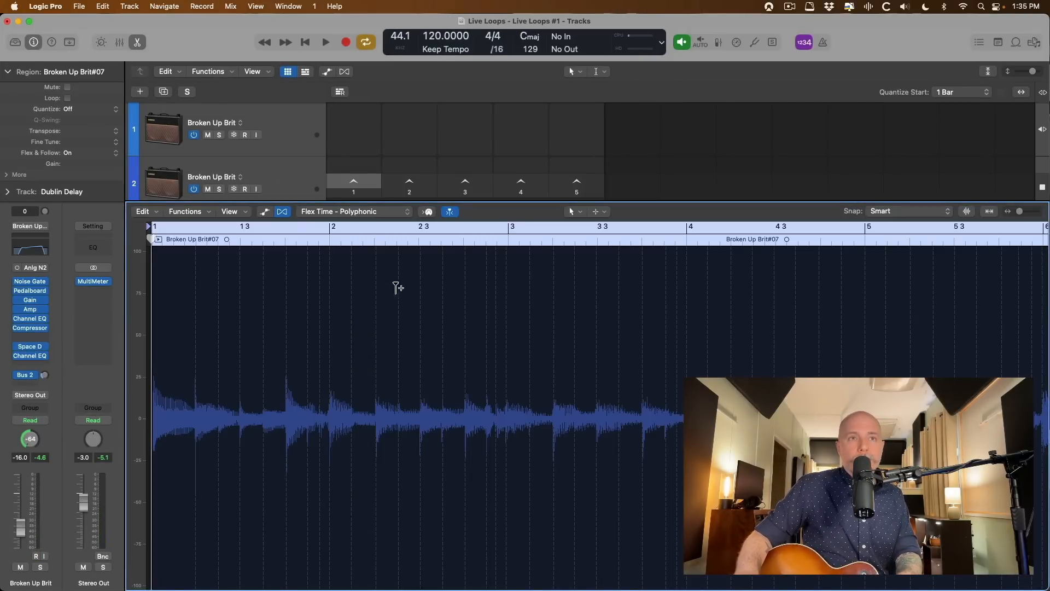
{"action": "key", "text": "e"}
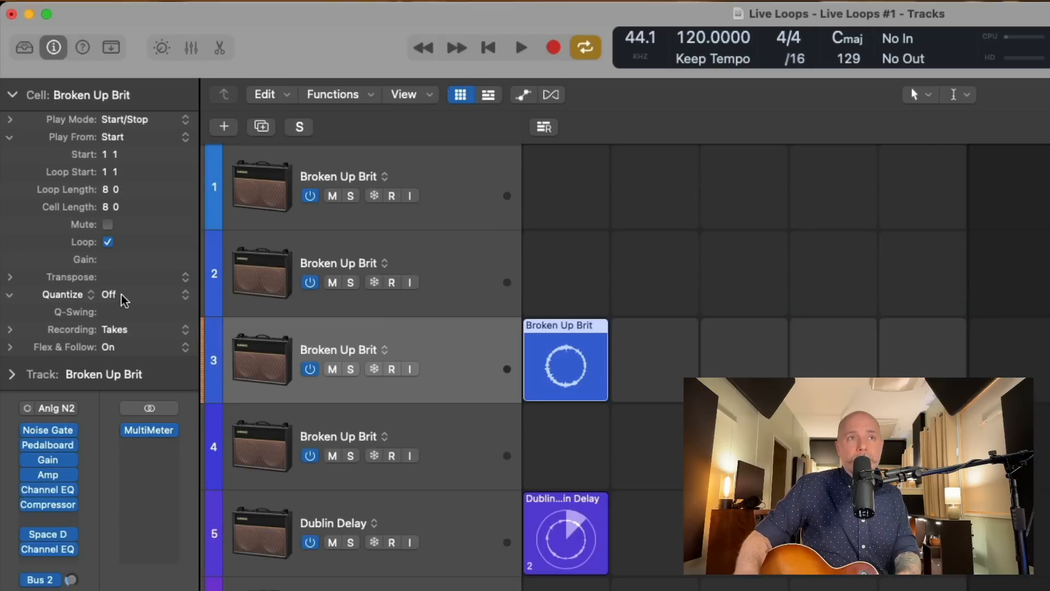
{"action": "left_click", "coordinate": [120, 297]}
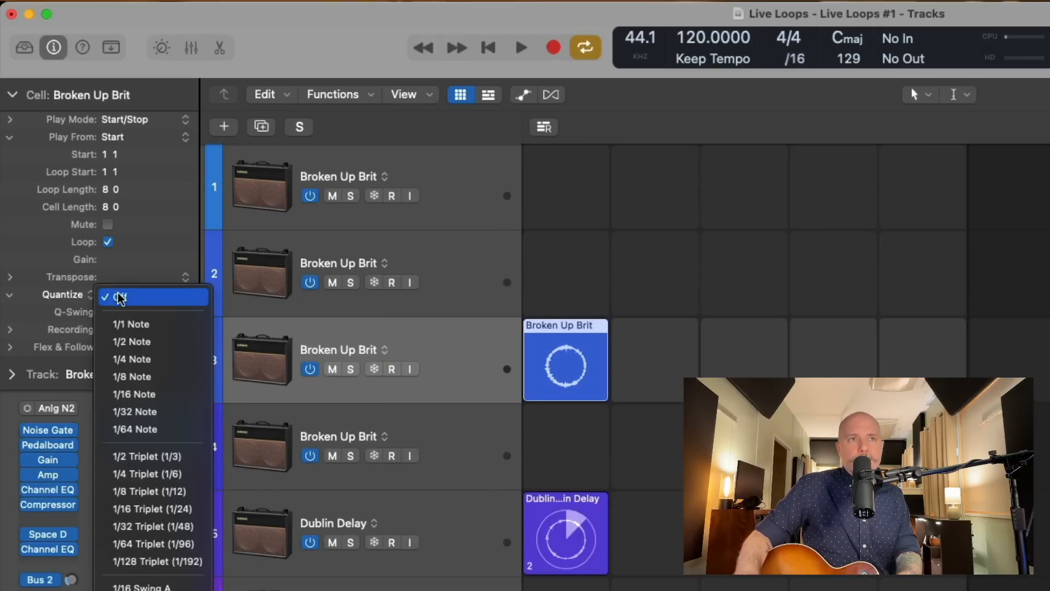
{"action": "left_click", "coordinate": [140, 377]}
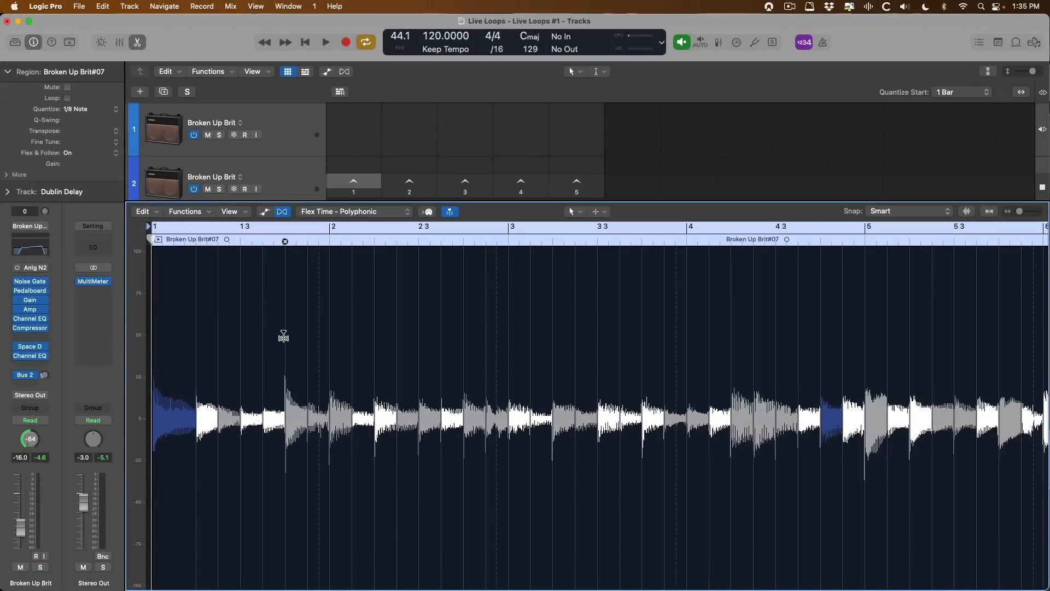
Shorten the track 3 Broken Up Brit cell to its first four bars, ending at bar 5, and close the editor.
{"action": "scroll", "coordinate": [275, 324], "scroll_direction": "right", "scroll_amount": 2}
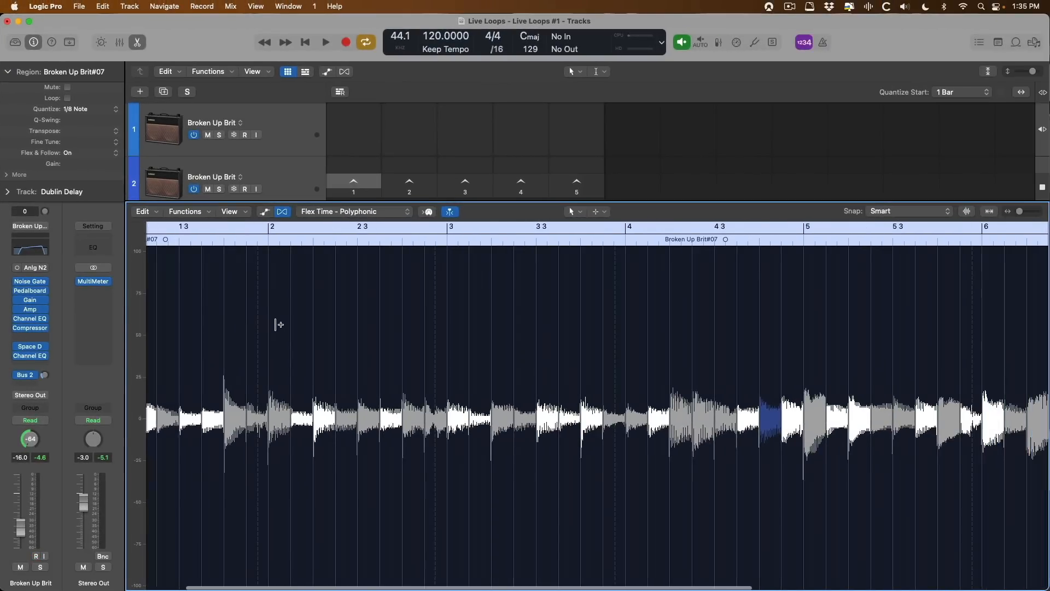
{"action": "scroll", "coordinate": [275, 324], "scroll_direction": "down", "scroll_amount": 3}
{"action": "scroll", "coordinate": [275, 324], "scroll_direction": "right", "scroll_amount": 1}
{"action": "scroll", "coordinate": [275, 324], "scroll_direction": "left", "scroll_amount": 1}
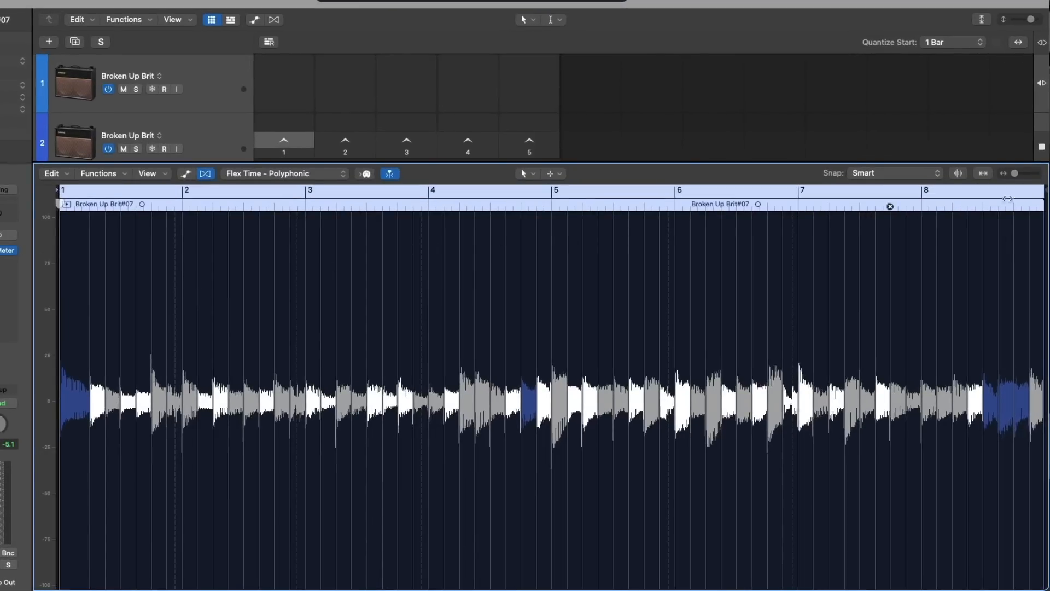
{"action": "left_click_drag", "start_coordinate": [1041, 190], "coordinate": [549, 174]}
{"action": "left_click_drag", "start_coordinate": [1041, 189], "coordinate": [554, 189]}
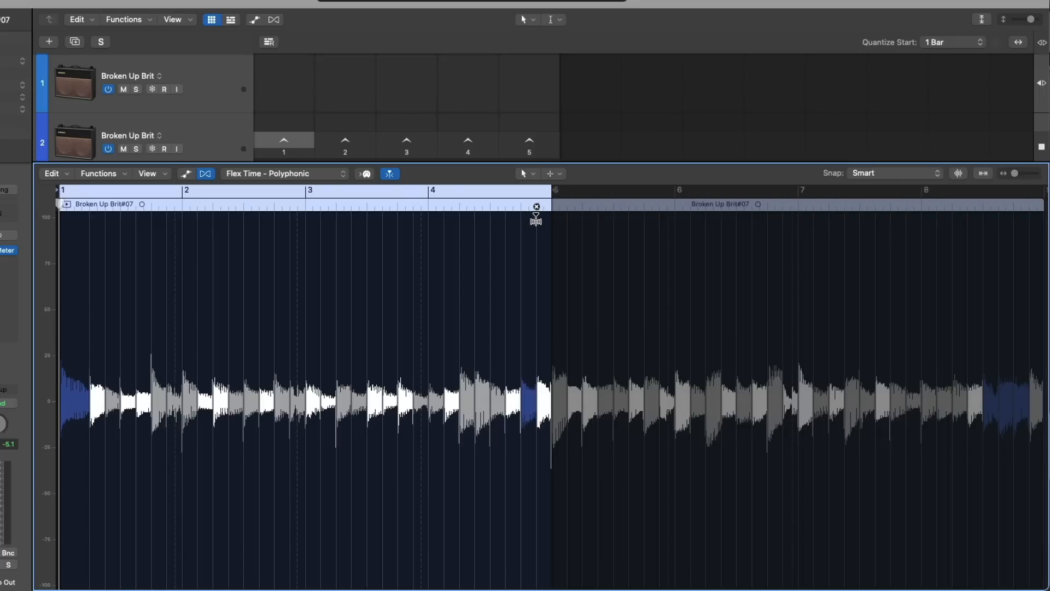
{"action": "key", "text": "e"}
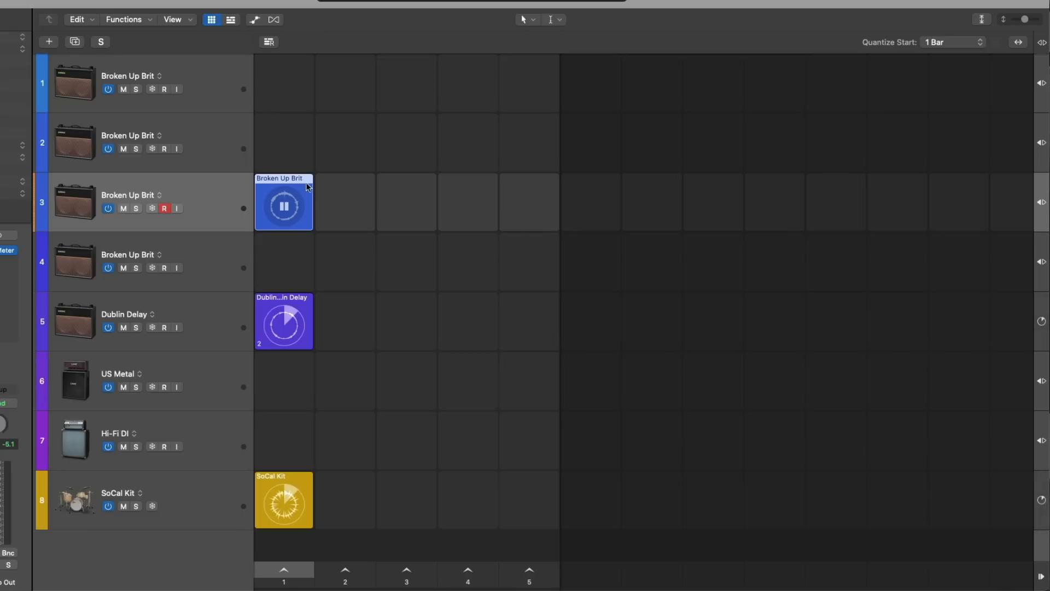
Copy the track 3 Broken Up Brit cell to column 1 of track 4 and open the copy in the editor.
{"action": "left_click_drag", "start_coordinate": [302, 184], "coordinate": [299, 248]}
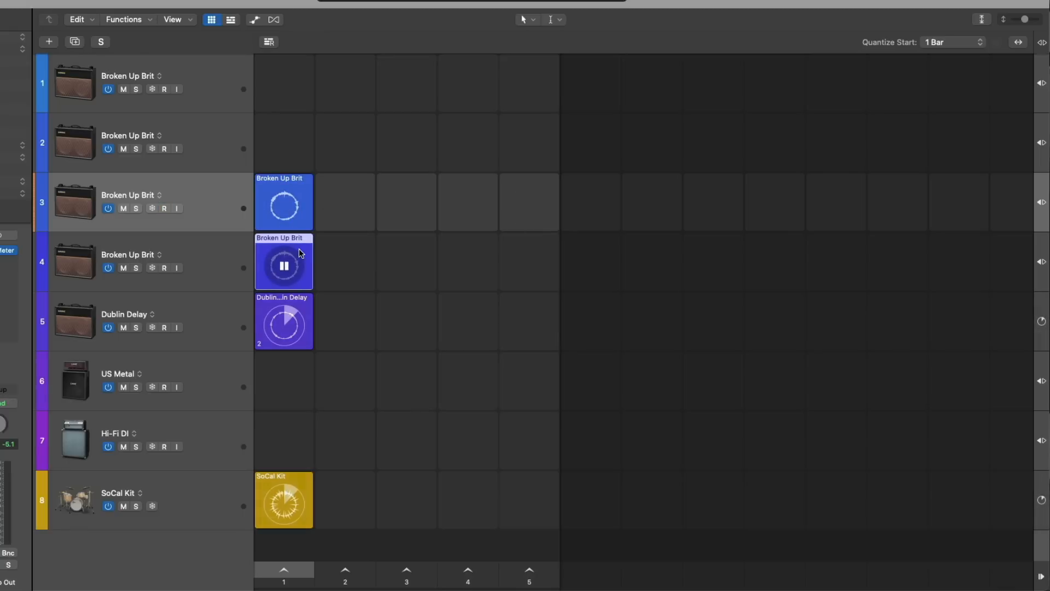
{"action": "left_click", "coordinate": [185, 248]}
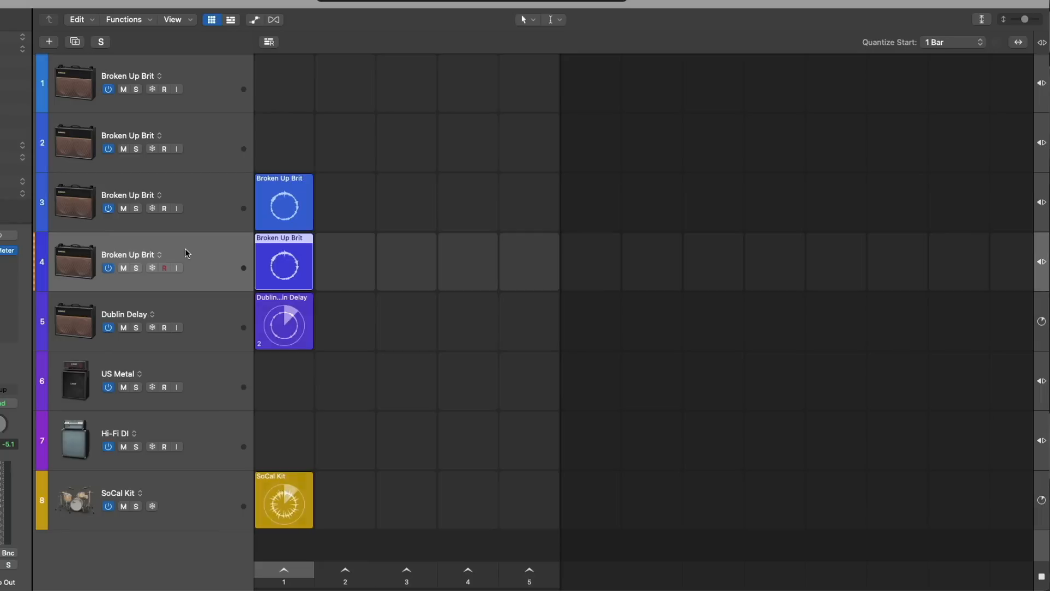
{"action": "double_click", "coordinate": [275, 245]}
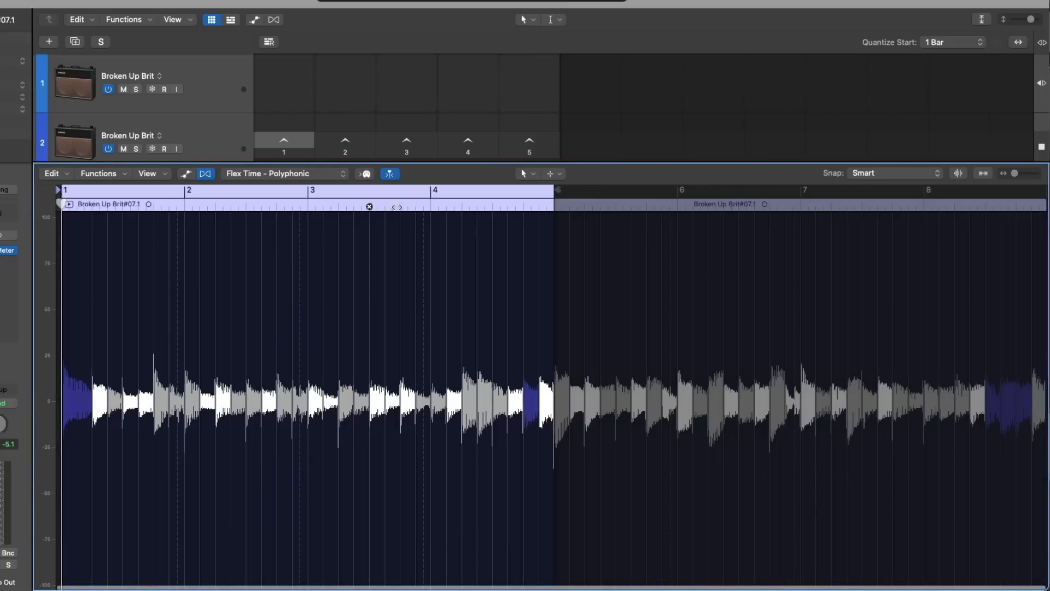
Extend the copied track 4 cell's end to bar 9 and move its start to bar 5 so it covers bars 5 to 8.
{"action": "left_click_drag", "start_coordinate": [557, 190], "coordinate": [971, 210]}
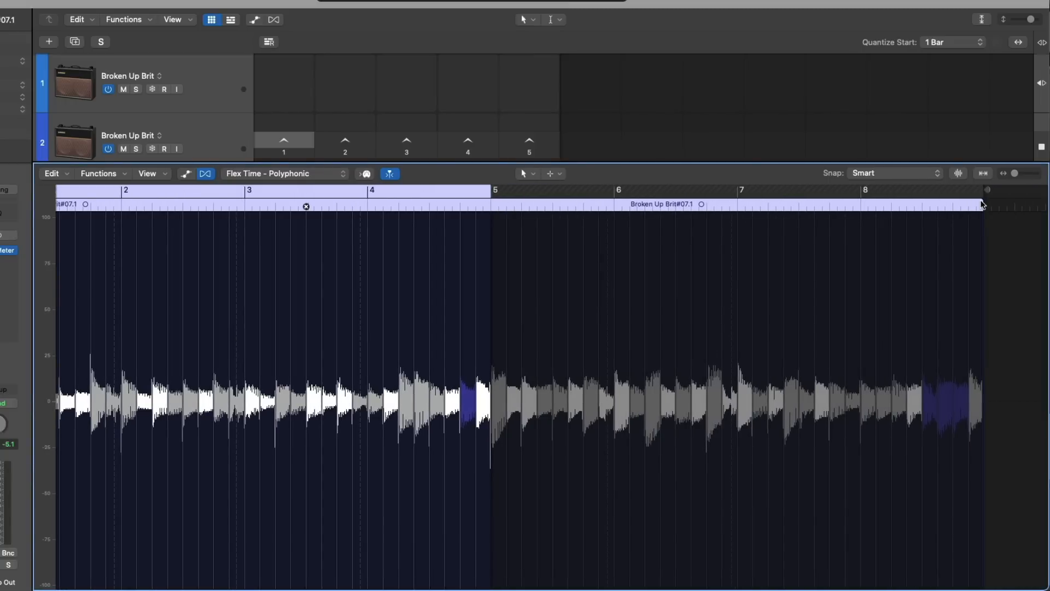
{"action": "scroll", "coordinate": [876, 188], "scroll_direction": "left", "scroll_amount": 3}
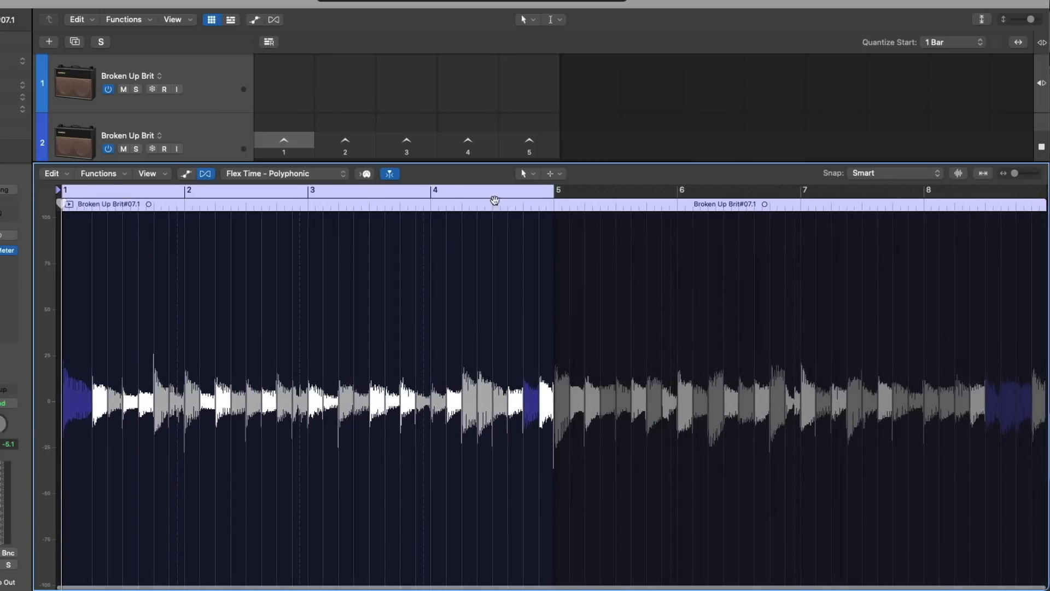
{"action": "left_click_drag", "start_coordinate": [554, 190], "coordinate": [1017, 200]}
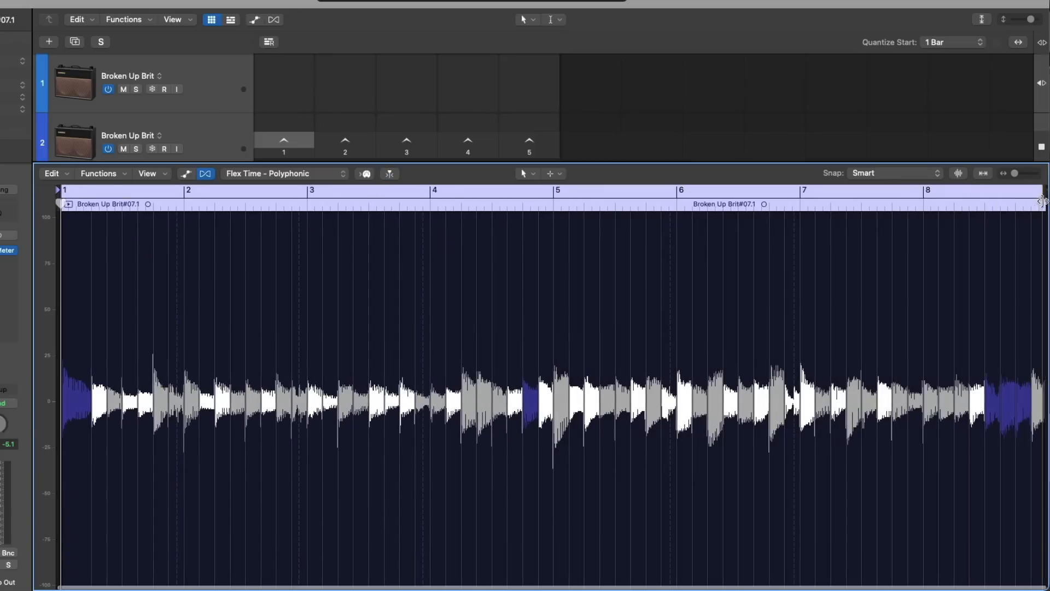
{"action": "scroll", "coordinate": [130, 196], "scroll_direction": "left", "scroll_amount": 2}
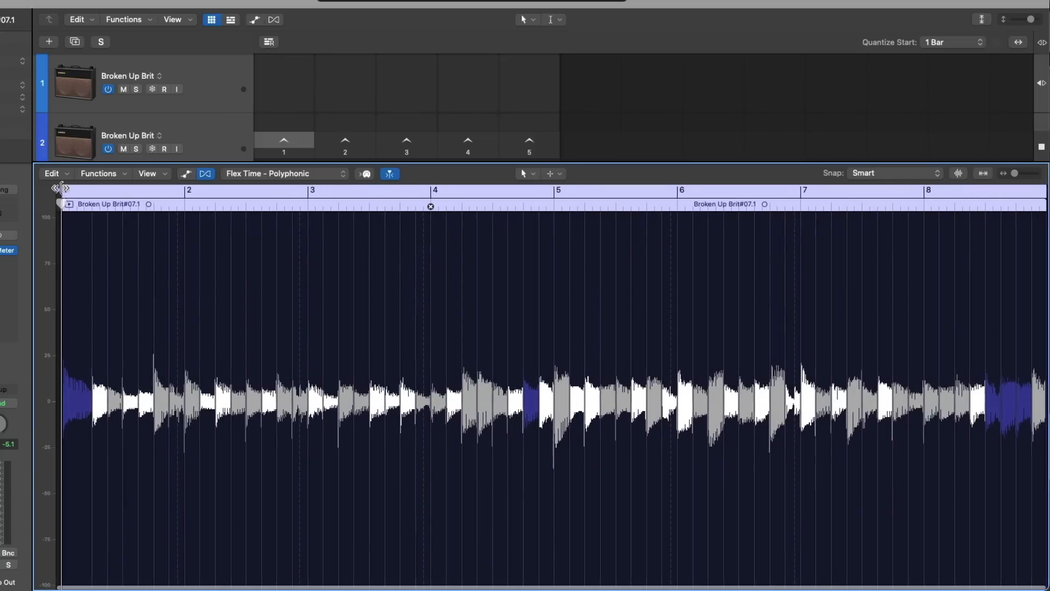
{"action": "left_click_drag", "start_coordinate": [61, 190], "coordinate": [555, 195]}
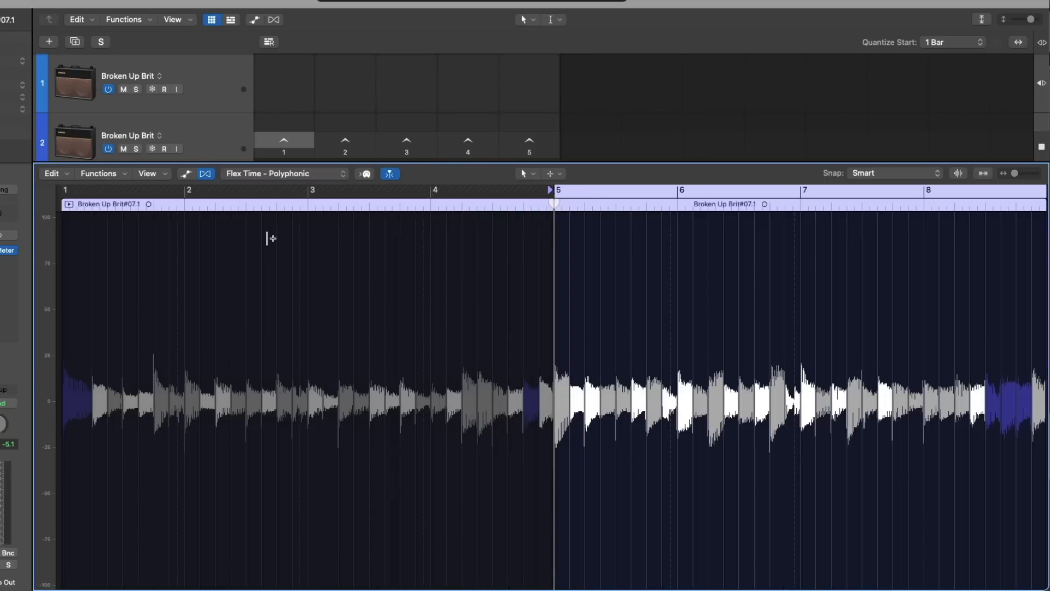
{"action": "scroll", "coordinate": [267, 238], "scroll_direction": "right", "scroll_amount": 1}
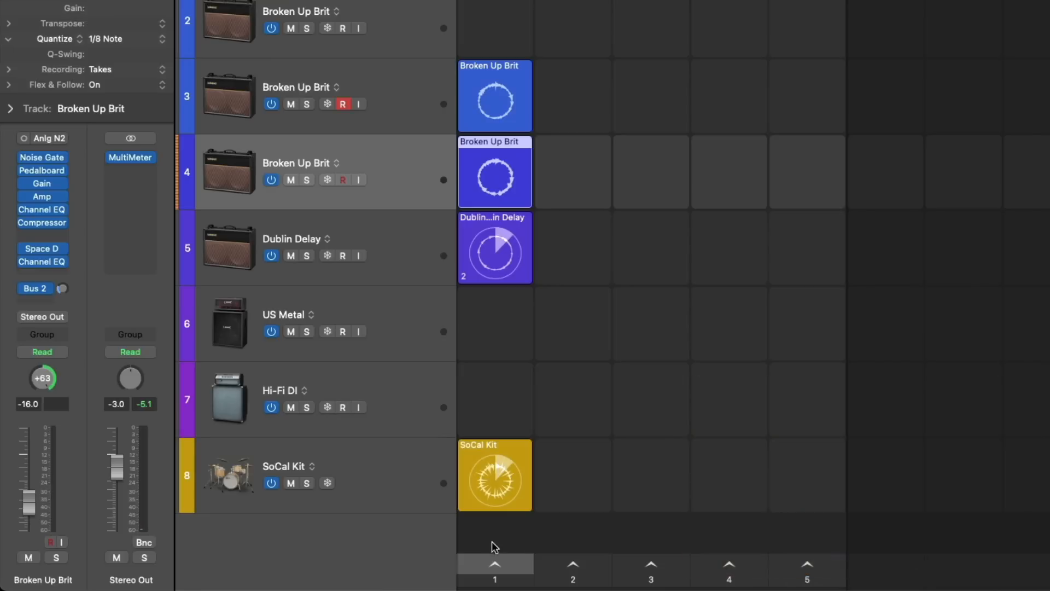
Play the column 1 scene and record a four-bar US Metal part into the column 1 cell of track 6.
{"action": "left_click", "coordinate": [494, 563]}
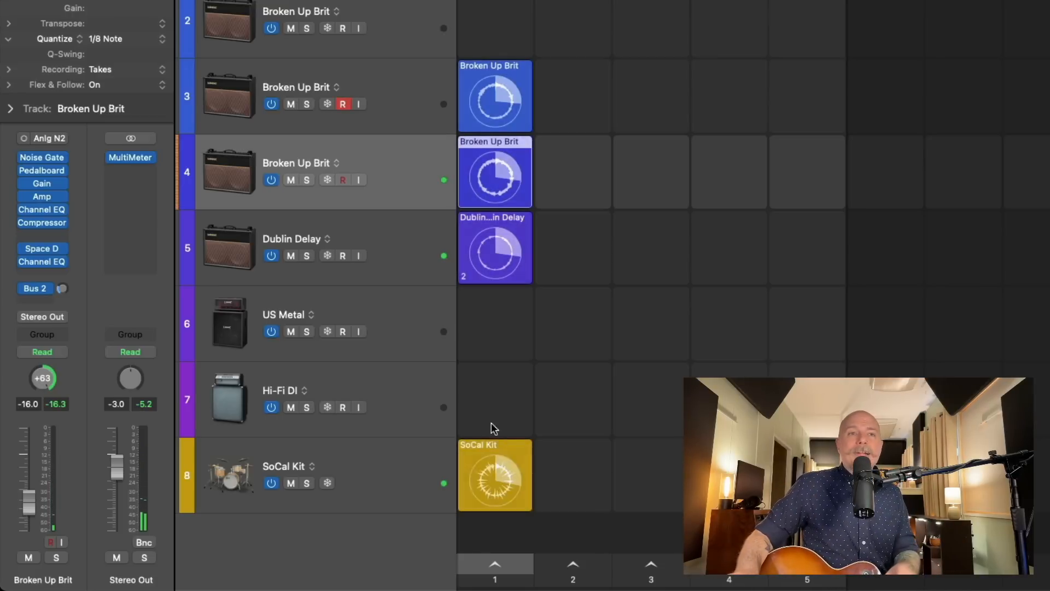
{"action": "left_click", "coordinate": [407, 302]}
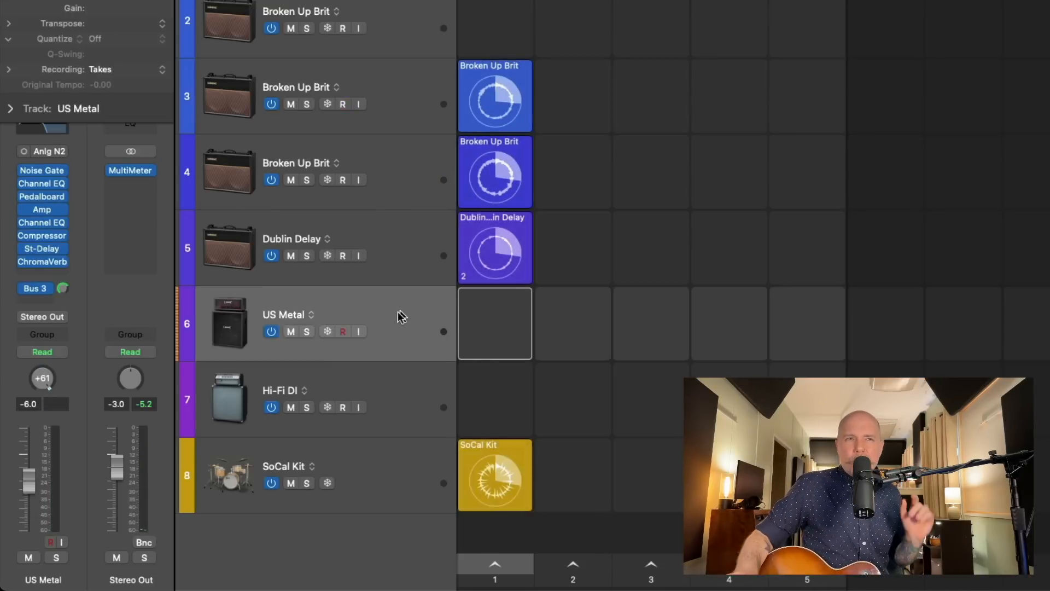
{"action": "left_click", "coordinate": [339, 331]}
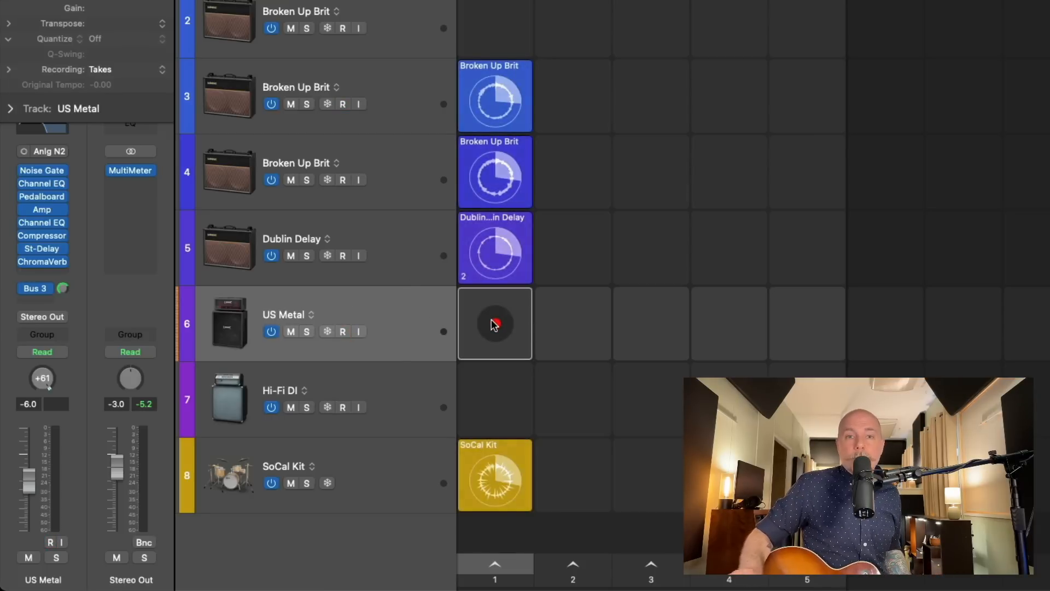
{"action": "left_click", "coordinate": [495, 325]}
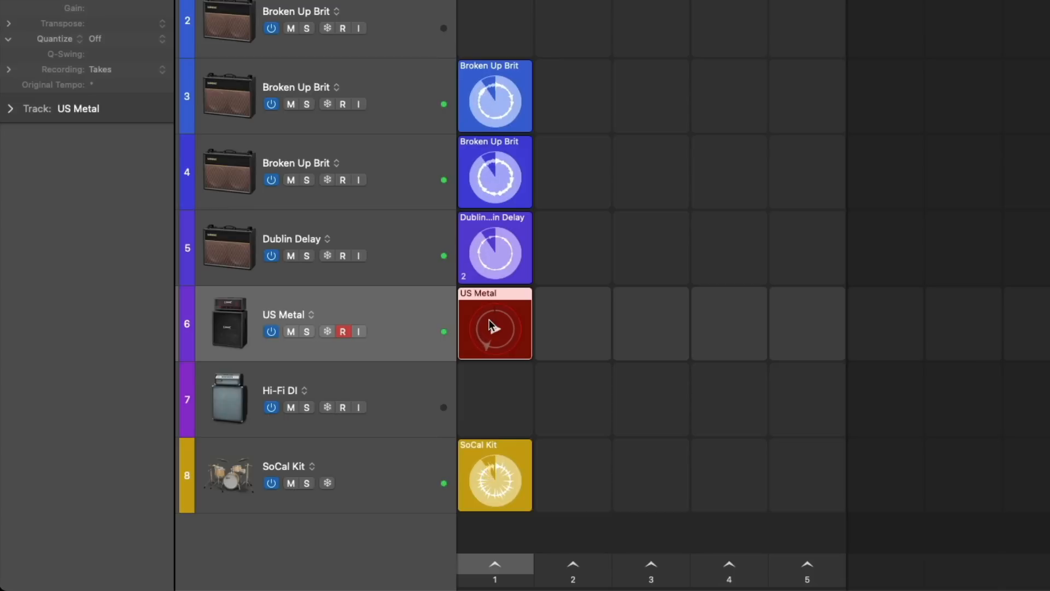
{"action": "left_click", "coordinate": [490, 326]}
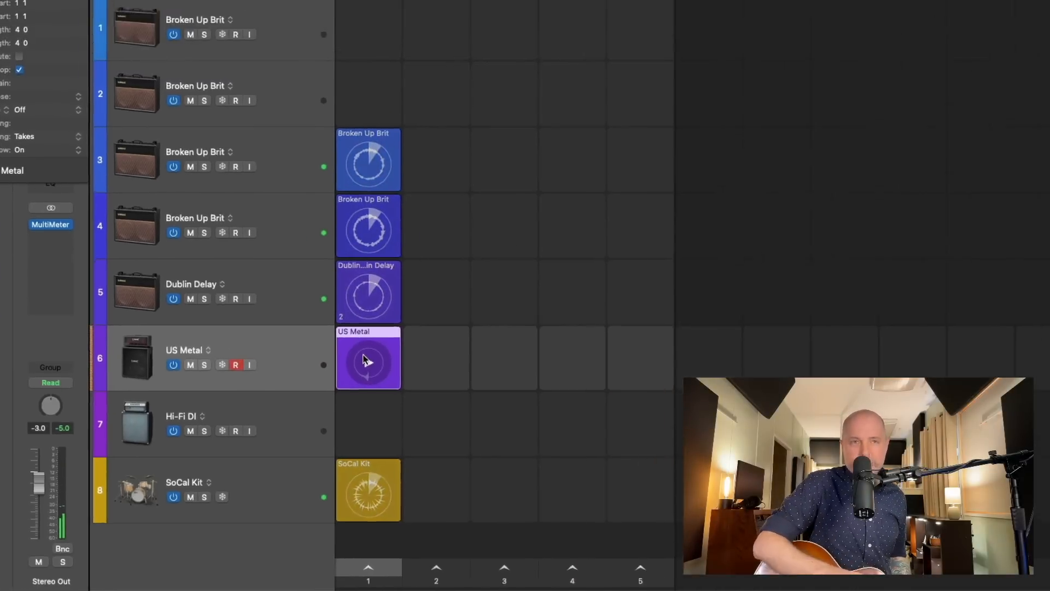
Open the US Metal recording in the editor, inspect its waveform and hide its Flex view.
{"action": "double_click", "coordinate": [365, 360]}
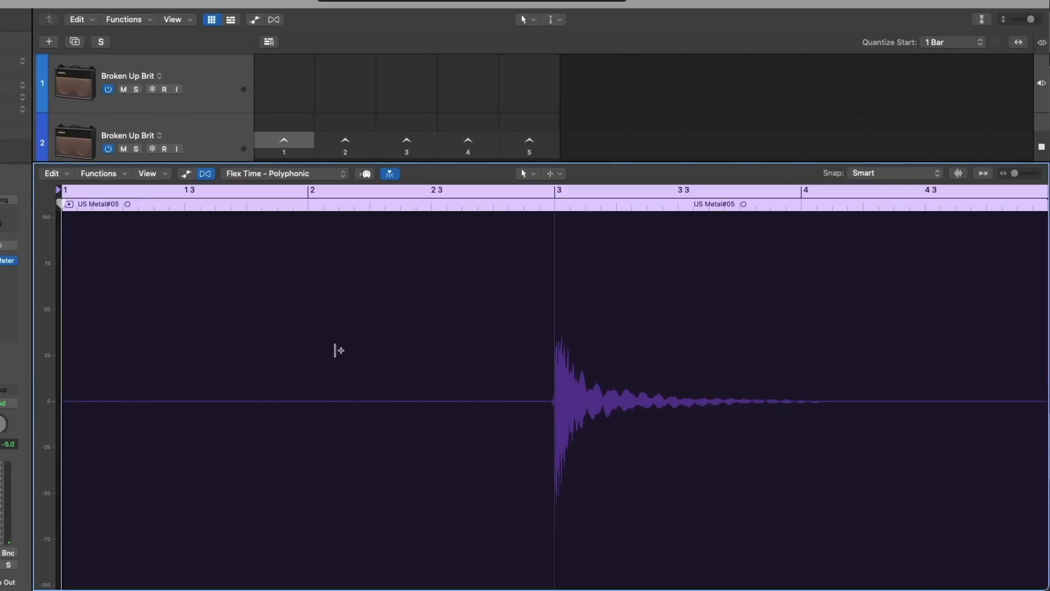
{"action": "scroll", "coordinate": [415, 334], "scroll_direction": "right", "scroll_amount": 1}
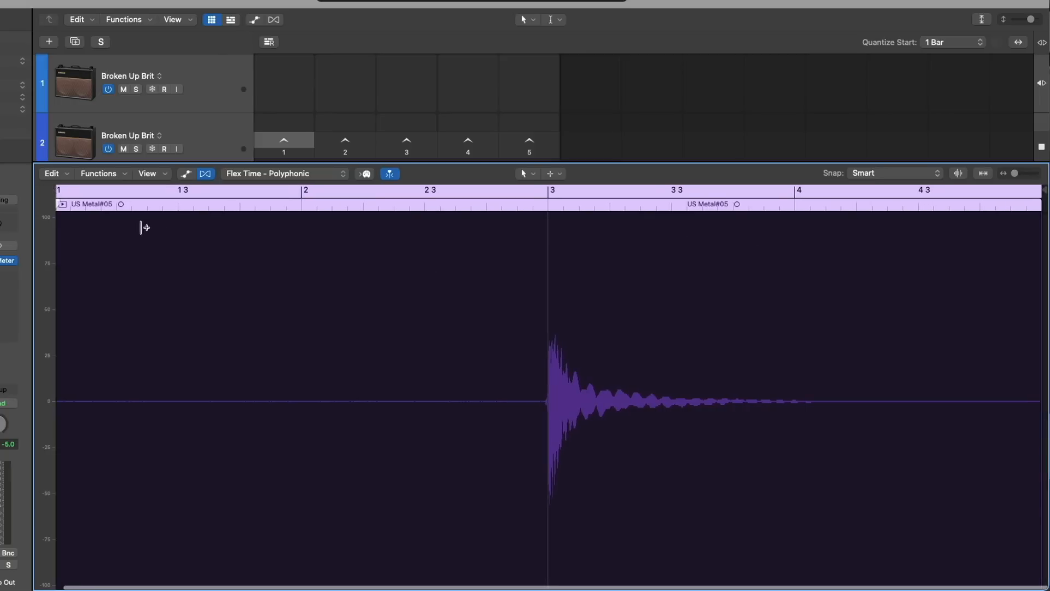
{"action": "scroll", "coordinate": [156, 264], "scroll_direction": "left", "scroll_amount": 1}
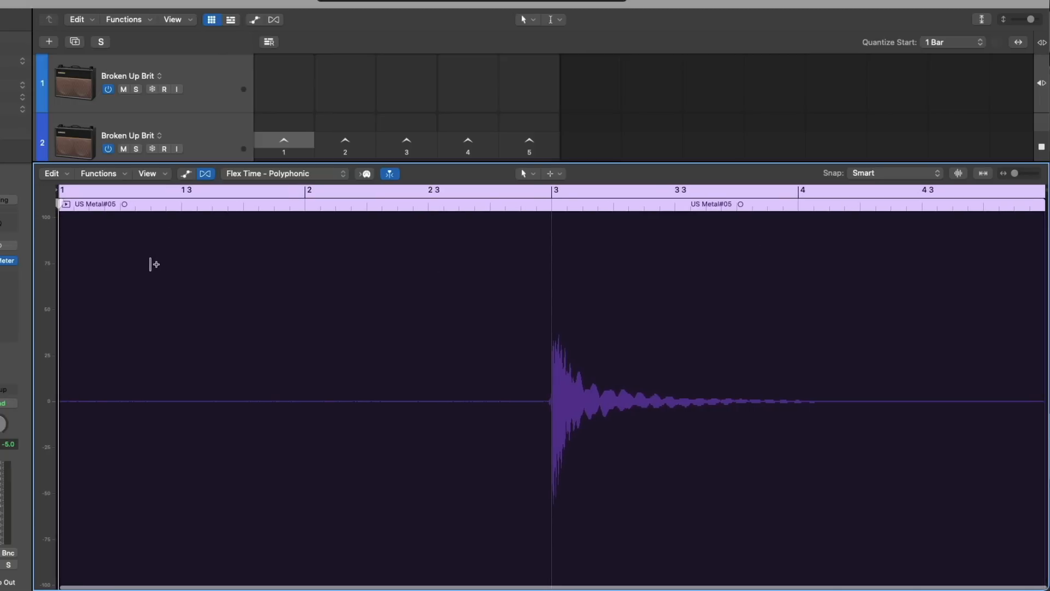
{"action": "left_click", "coordinate": [214, 175]}
{"action": "scroll", "coordinate": [421, 335], "scroll_direction": "right", "scroll_amount": 1}
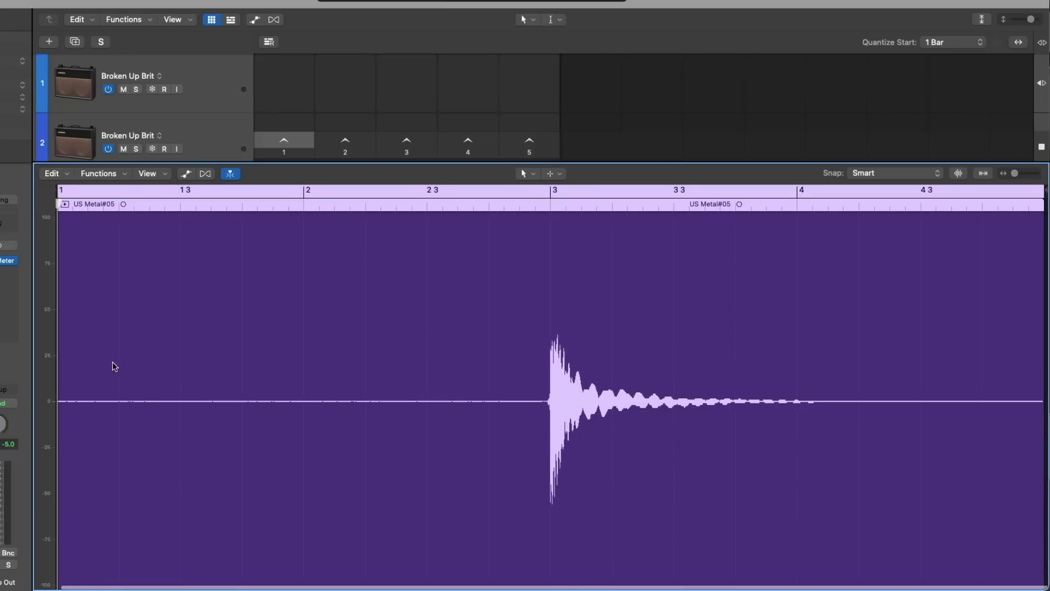
Show region automation for the US Metal cell and set the track's Pan to -64.
{"action": "left_click", "coordinate": [185, 173]}
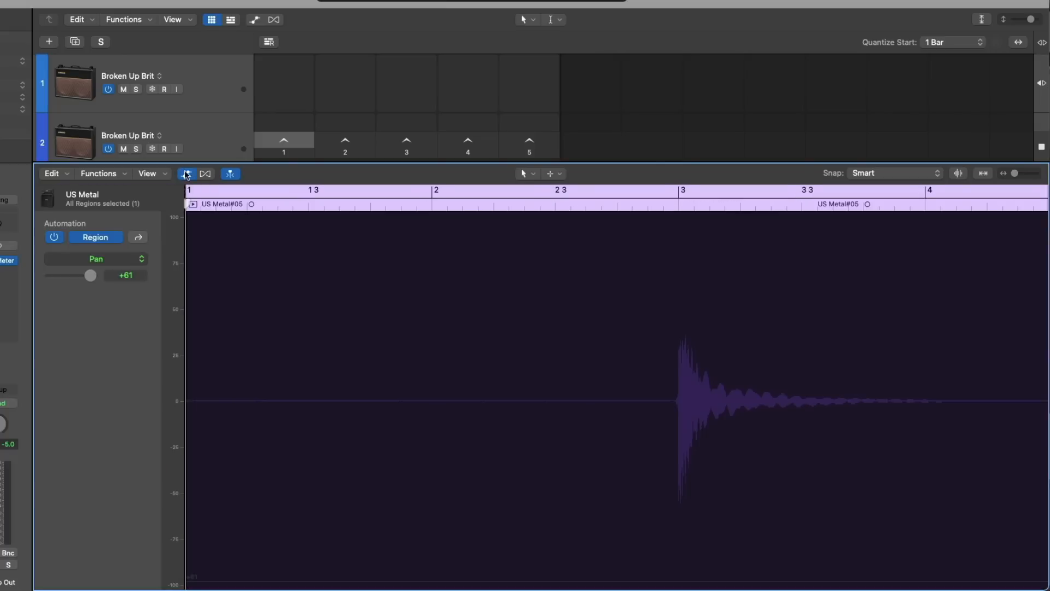
{"action": "left_click", "coordinate": [187, 173]}
{"action": "left_click", "coordinate": [186, 173]}
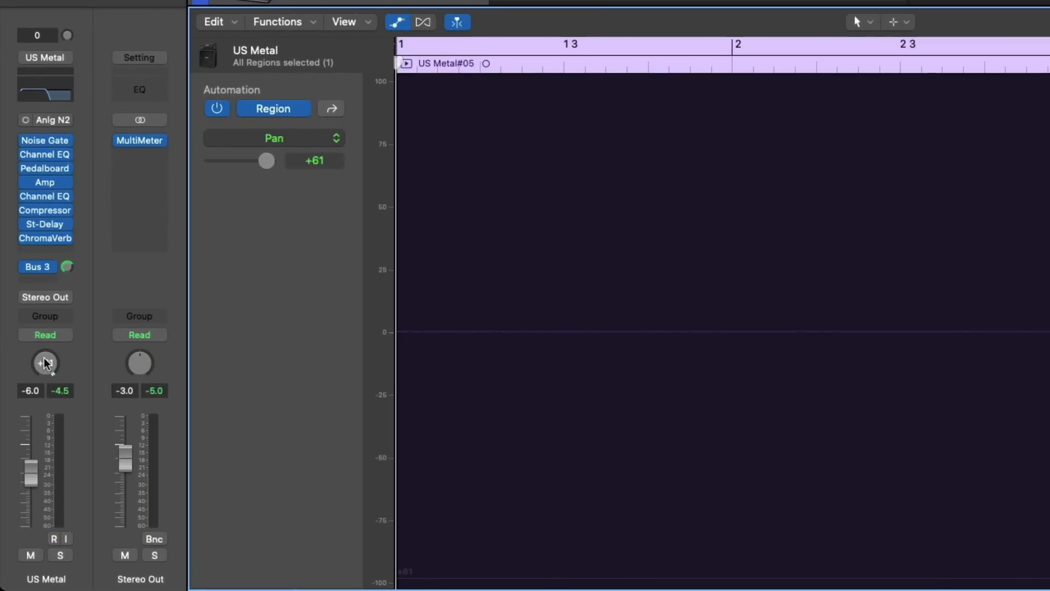
{"action": "left_click_drag", "start_coordinate": [39, 367], "coordinate": [40, 423]}
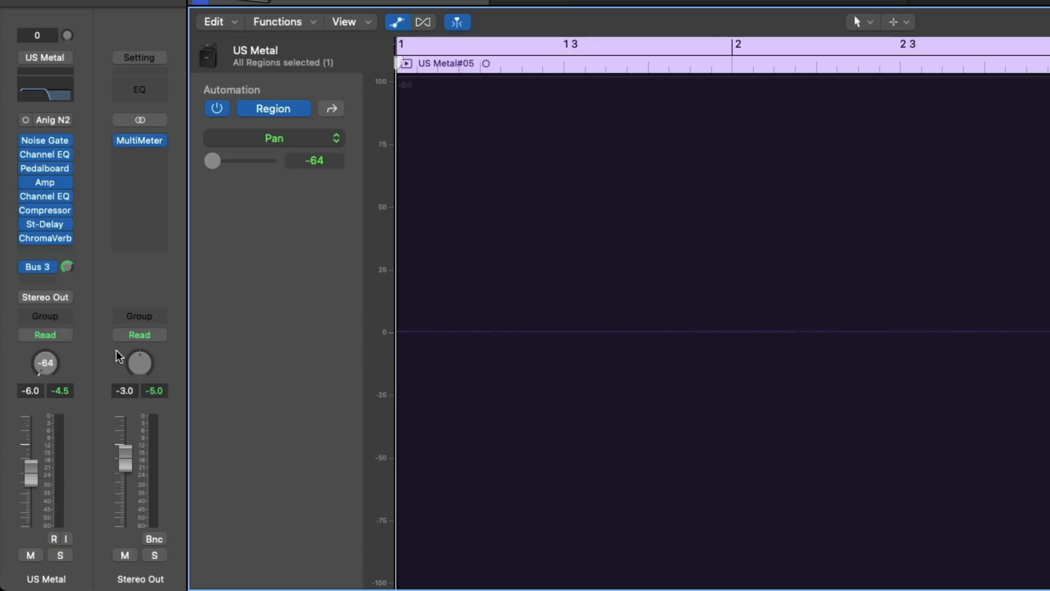
Check the US Metal channel and the HOWL VRB reverb channel in the mixer and return to the cell editor.
{"action": "key", "text": "x"}
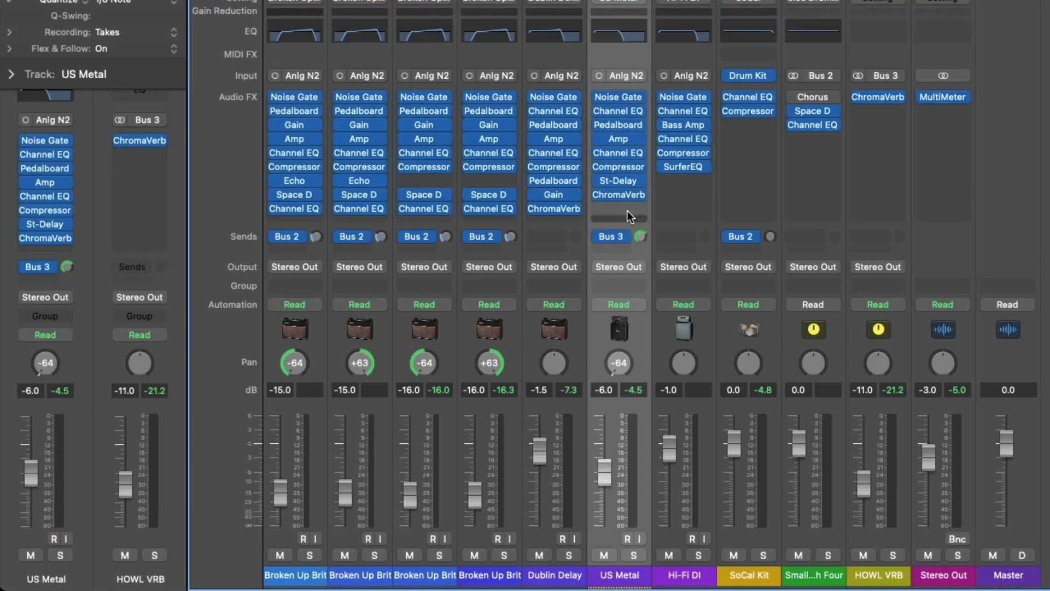
{"action": "mouse_move", "coordinate": [879, 102]}
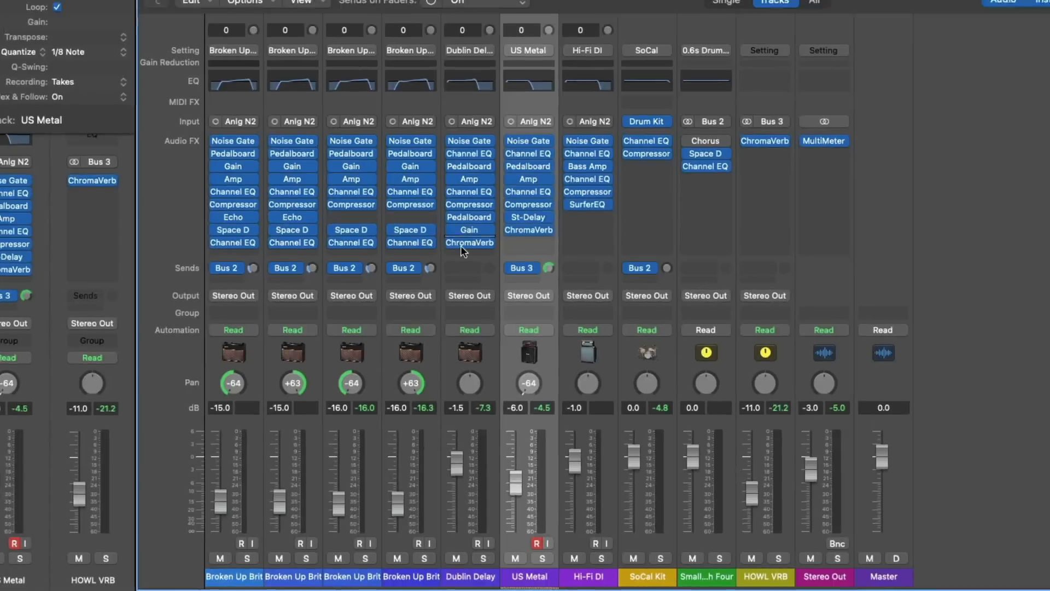
{"action": "key", "text": "x"}
{"action": "key", "text": "e"}
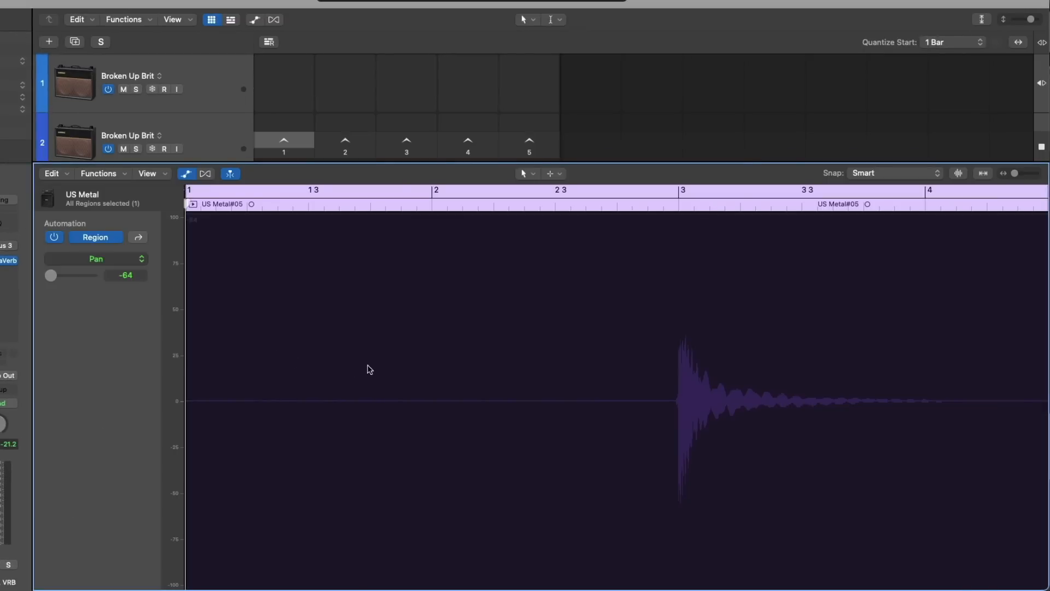
Create Pan automation on the US Metal region that holds -64 until just after bar 3 and ramps to +62 at the region's end.
{"action": "scroll", "coordinate": [367, 366], "scroll_direction": "right", "scroll_amount": 5}
{"action": "left_click", "coordinate": [142, 259]}
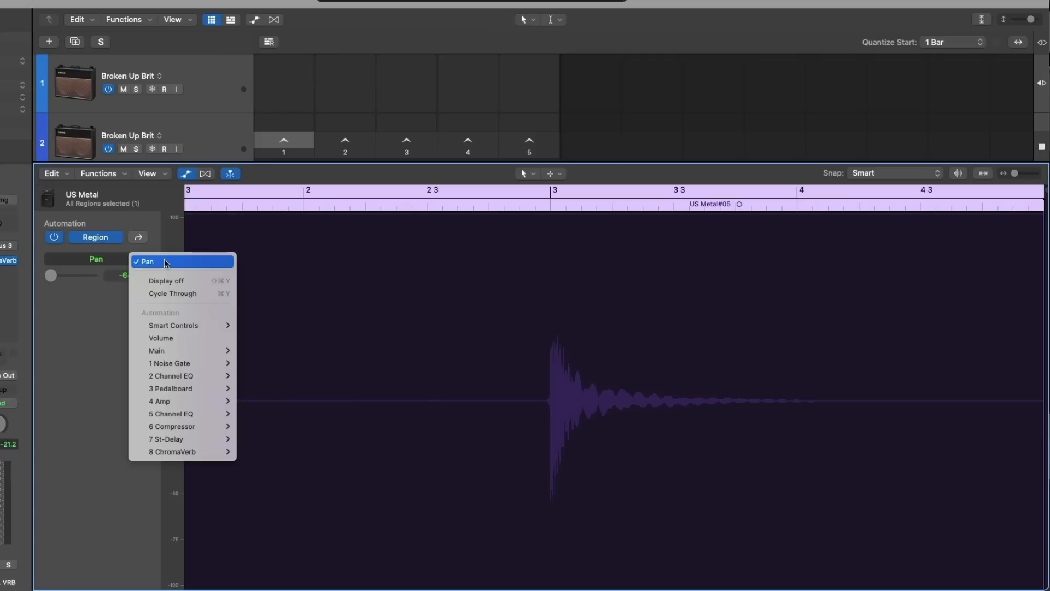
{"action": "left_click", "coordinate": [85, 300]}
{"action": "scroll", "coordinate": [557, 390], "scroll_direction": "right", "scroll_amount": 2}
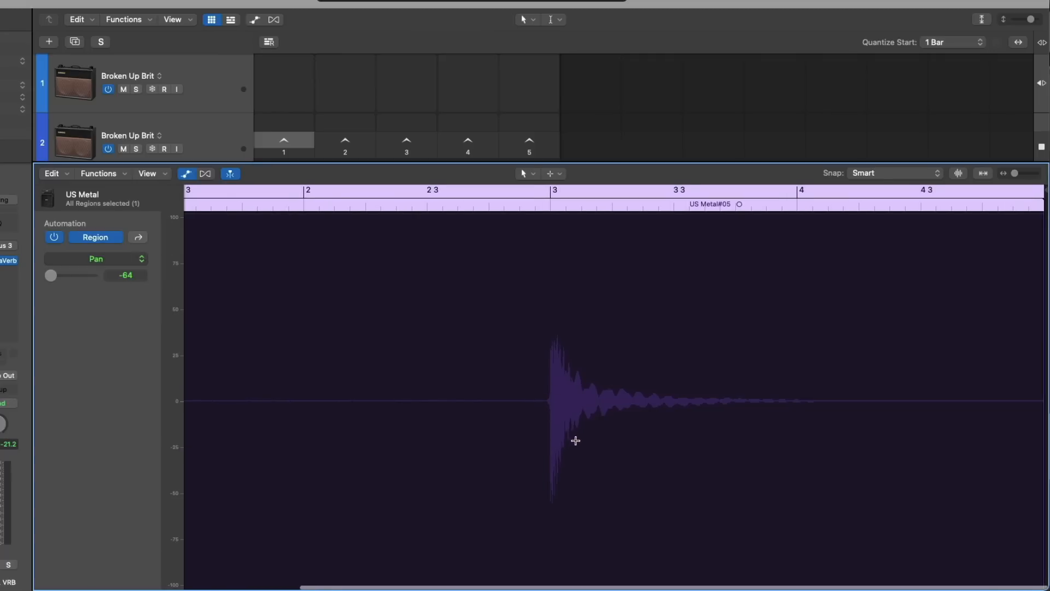
{"action": "left_click_drag", "start_coordinate": [581, 433], "coordinate": [1043, 412]}
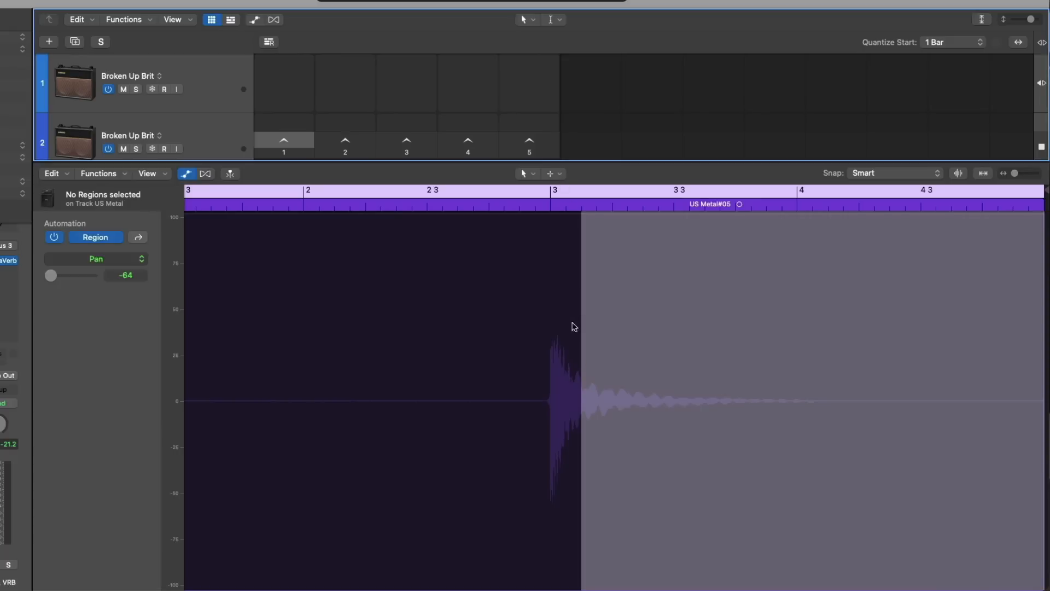
{"action": "left_click", "coordinate": [649, 335]}
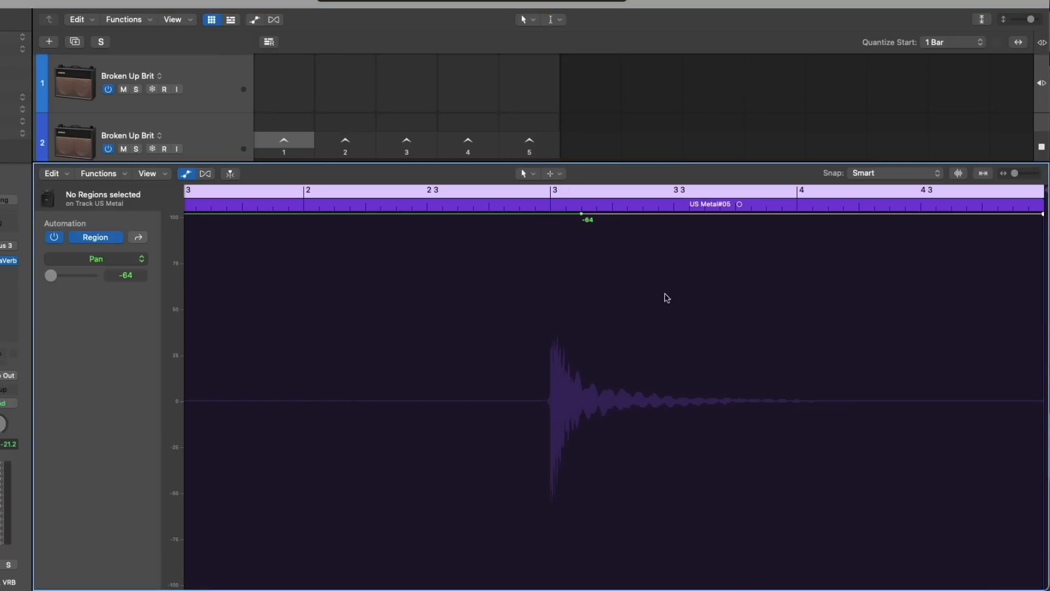
{"action": "left_click_drag", "start_coordinate": [673, 216], "coordinate": [649, 588]}
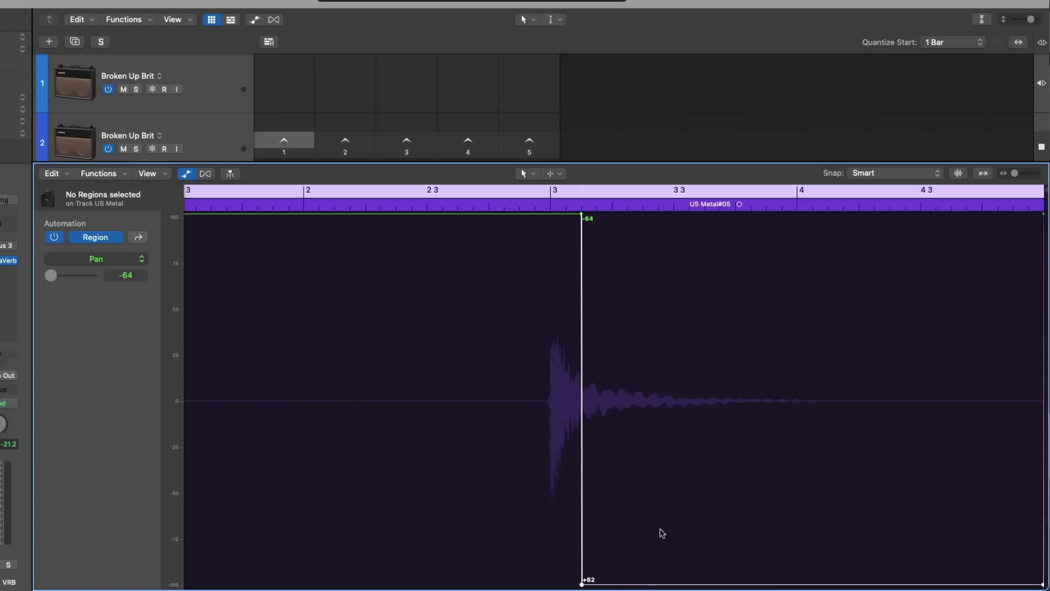
{"action": "left_click", "coordinate": [581, 584]}
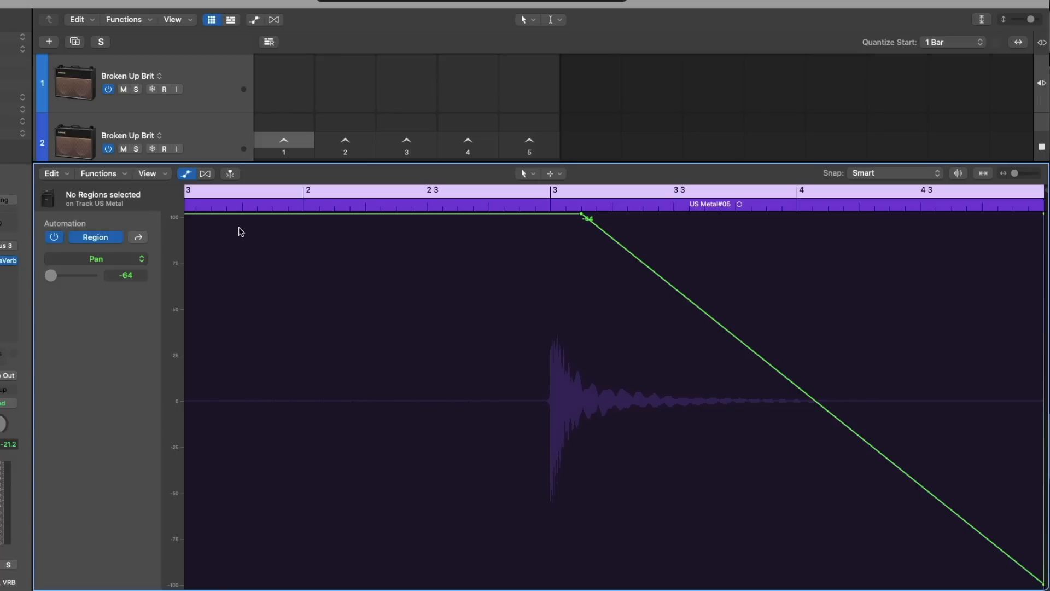
Play the column 1 scene to listen to the US Metal pan sweep and close the editor.
{"action": "left_click", "coordinate": [271, 138]}
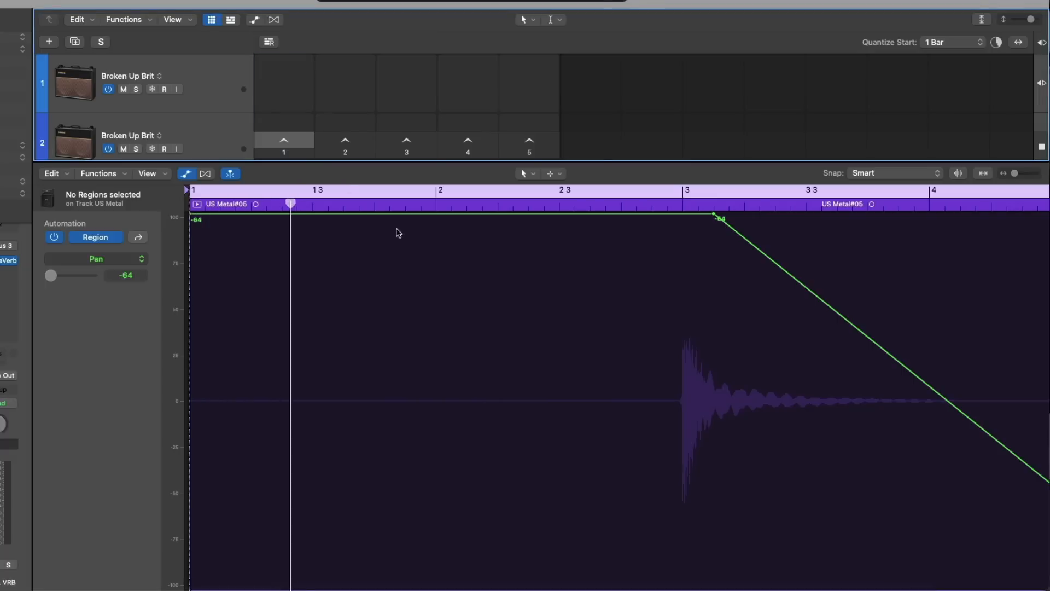
{"action": "scroll", "coordinate": [385, 285], "scroll_direction": "right", "scroll_amount": 1}
{"action": "scroll", "coordinate": [385, 286], "scroll_direction": "right", "scroll_amount": 3}
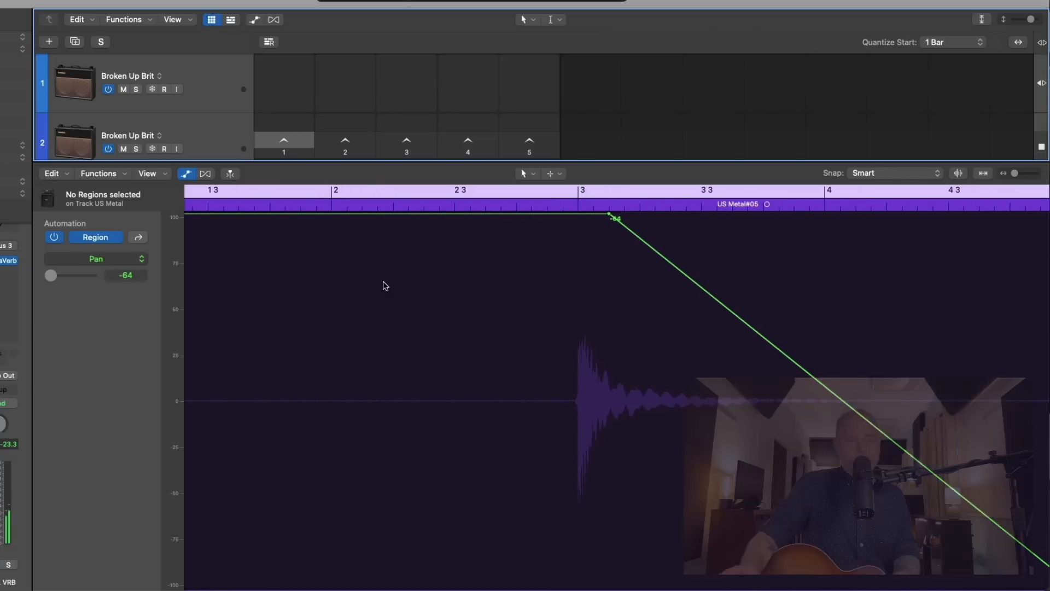
{"action": "key", "text": "e"}
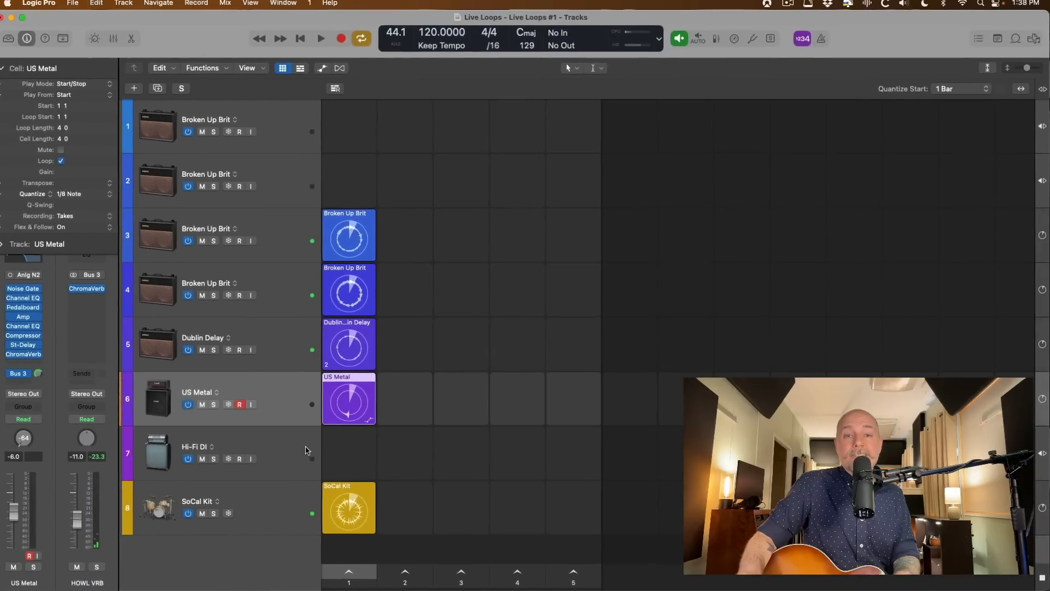
Select the Hi-Fi DI track and look through the application's preferences.
{"action": "left_click", "coordinate": [297, 453]}
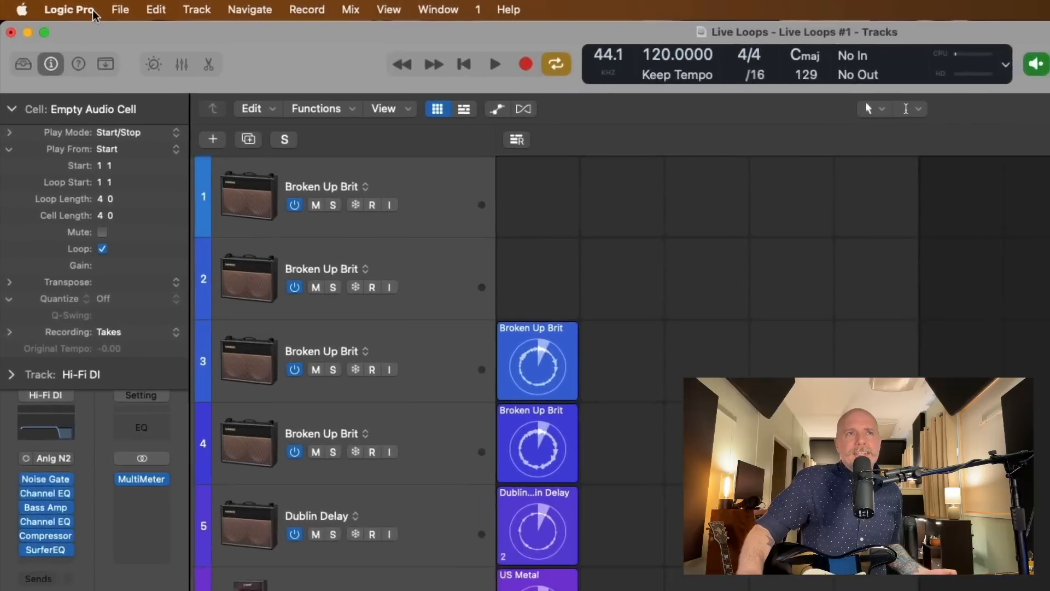
{"action": "left_click", "coordinate": [45, 6]}
{"action": "mouse_move", "coordinate": [106, 37]}
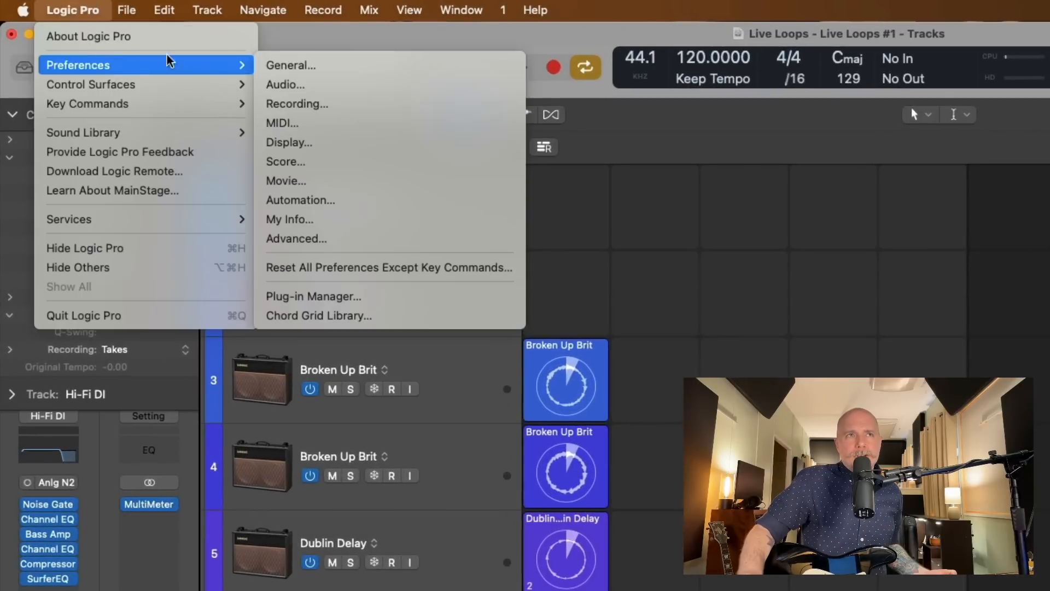
{"action": "left_click", "coordinate": [300, 143]}
{"action": "left_click", "coordinate": [356, 241]}
{"action": "left_click", "coordinate": [224, 25]}
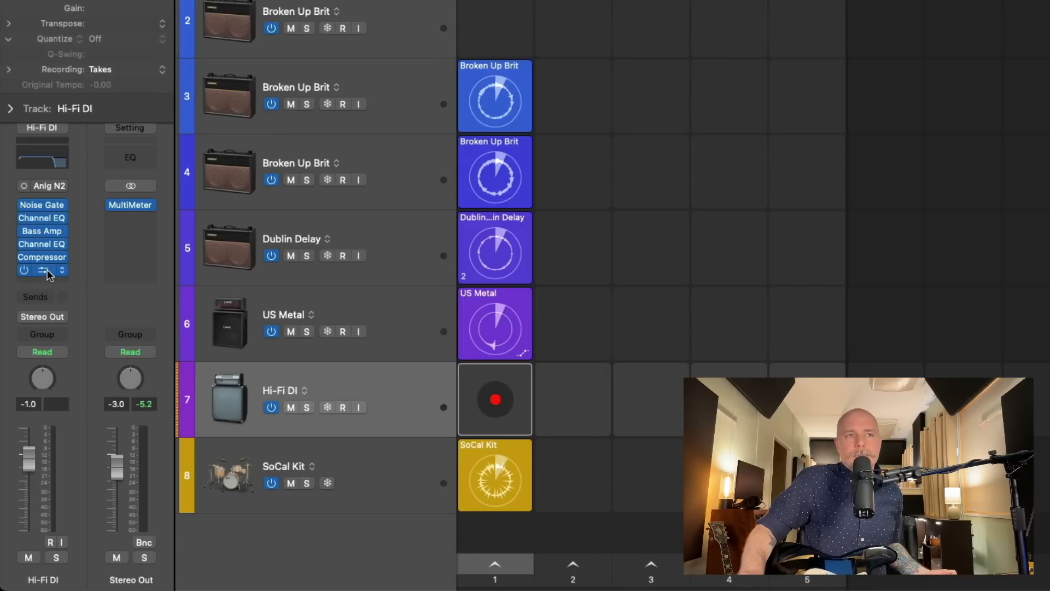
Enable Low Latency Mode and record an eight-bar Hi-Fi DI part into the column 1 cell of track 7.
{"action": "mouse_move", "coordinate": [49, 275]}
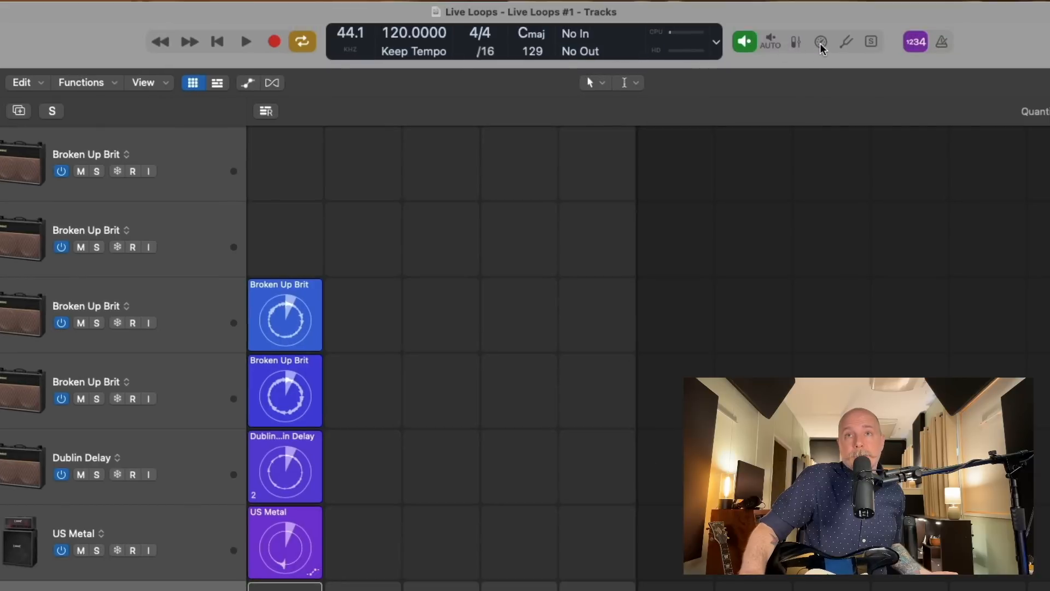
{"action": "left_click", "coordinate": [820, 45]}
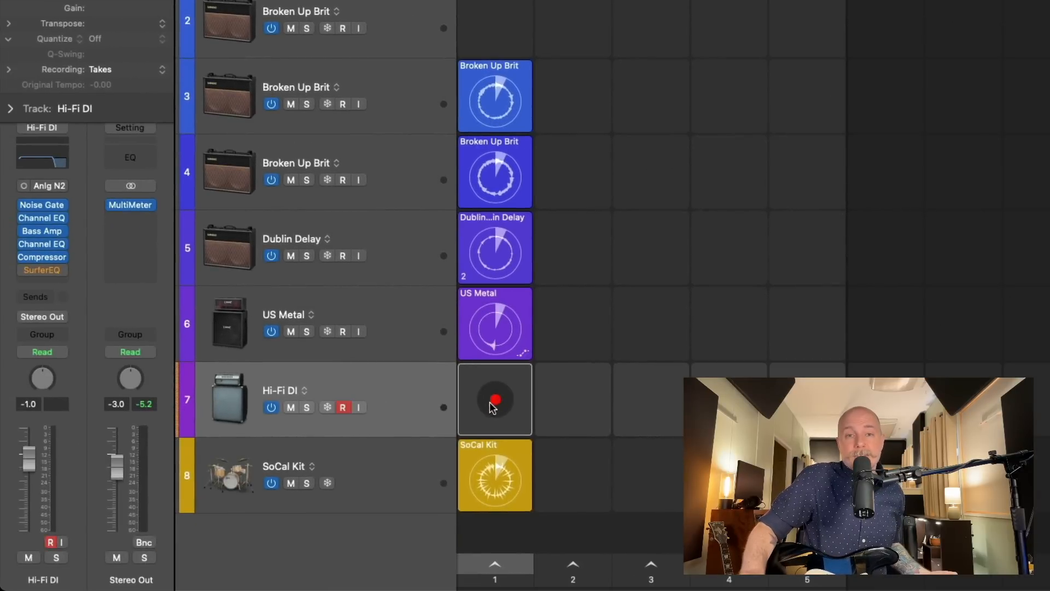
{"action": "left_click", "coordinate": [495, 402]}
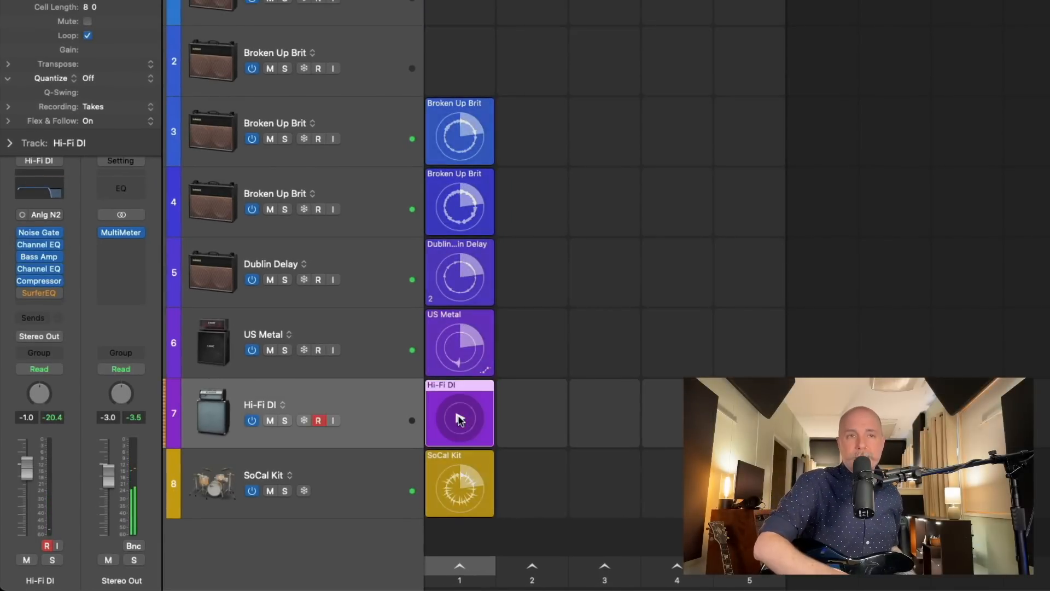
Open the Hi-Fi DI cell in the editor with Flex shown, shorten it to its first four bars, ending at bar 5, and close the editor.
{"action": "double_click", "coordinate": [460, 419]}
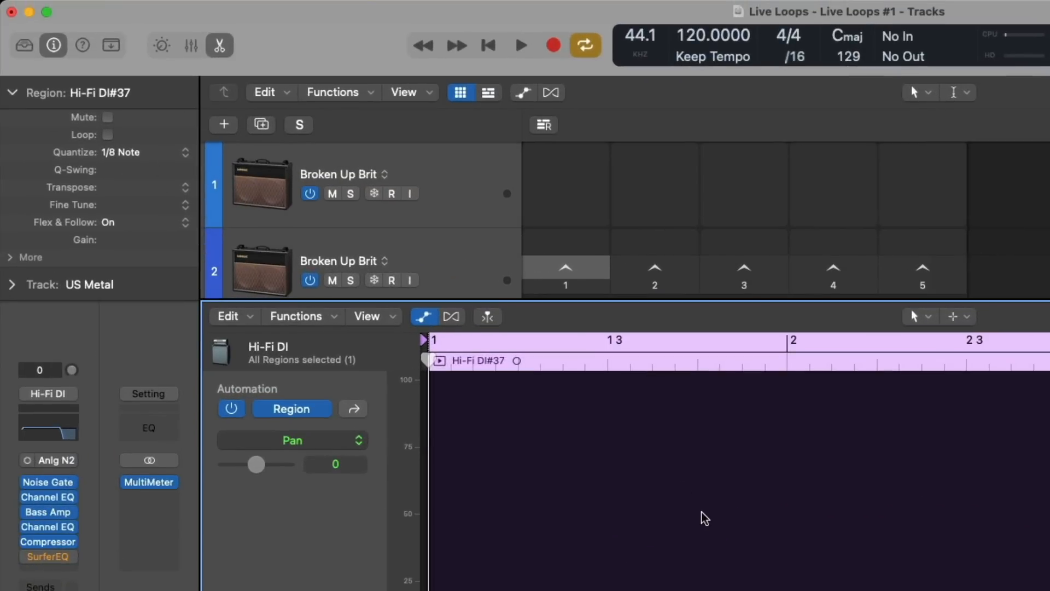
{"action": "key", "text": "z"}
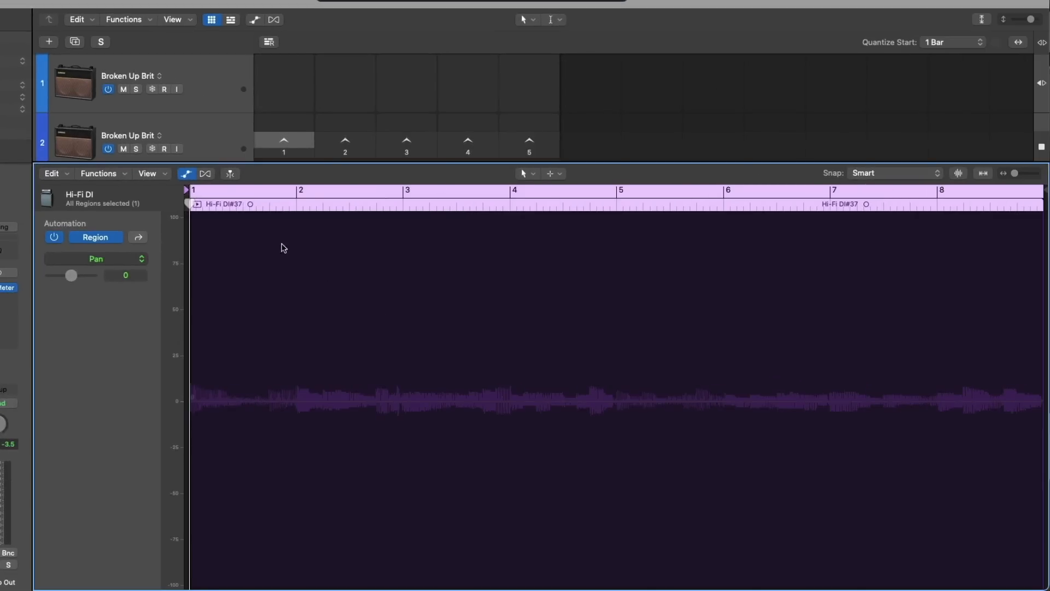
{"action": "left_click", "coordinate": [196, 174]}
{"action": "left_click", "coordinate": [204, 174]}
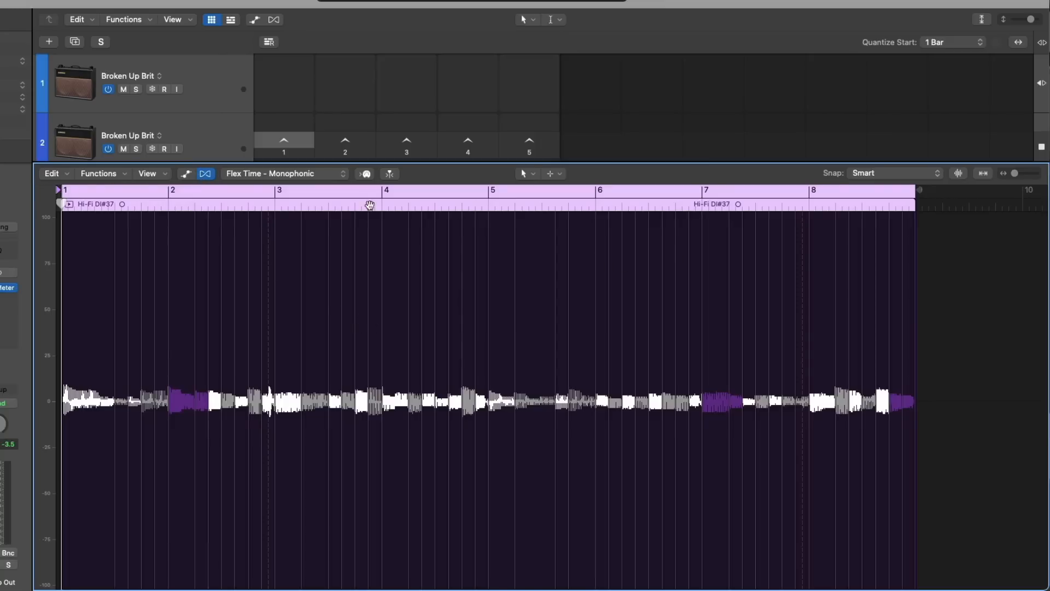
{"action": "left_click_drag", "start_coordinate": [916, 189], "coordinate": [485, 202]}
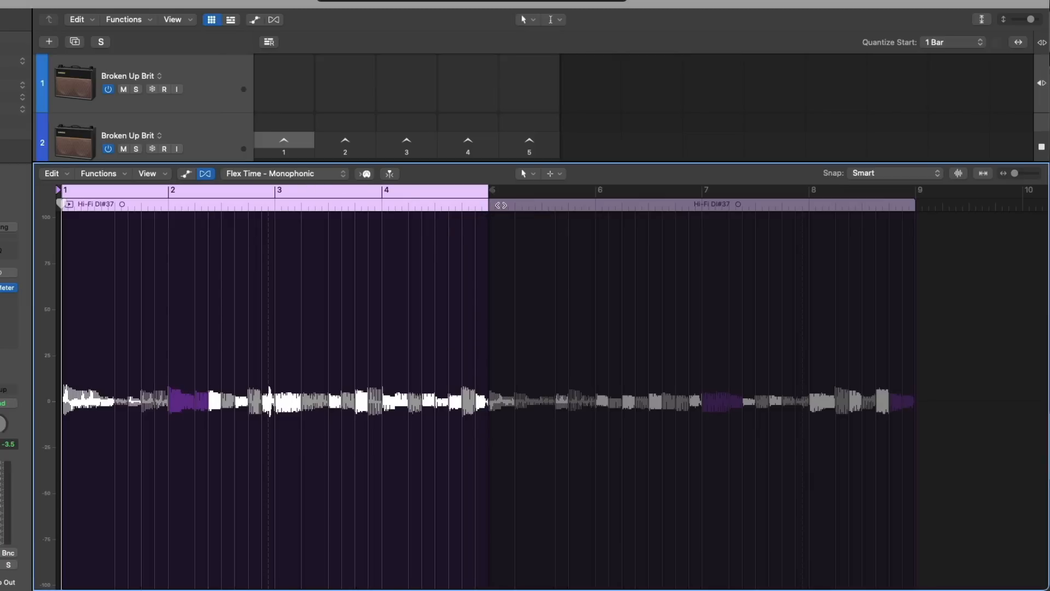
{"action": "key", "text": "e"}
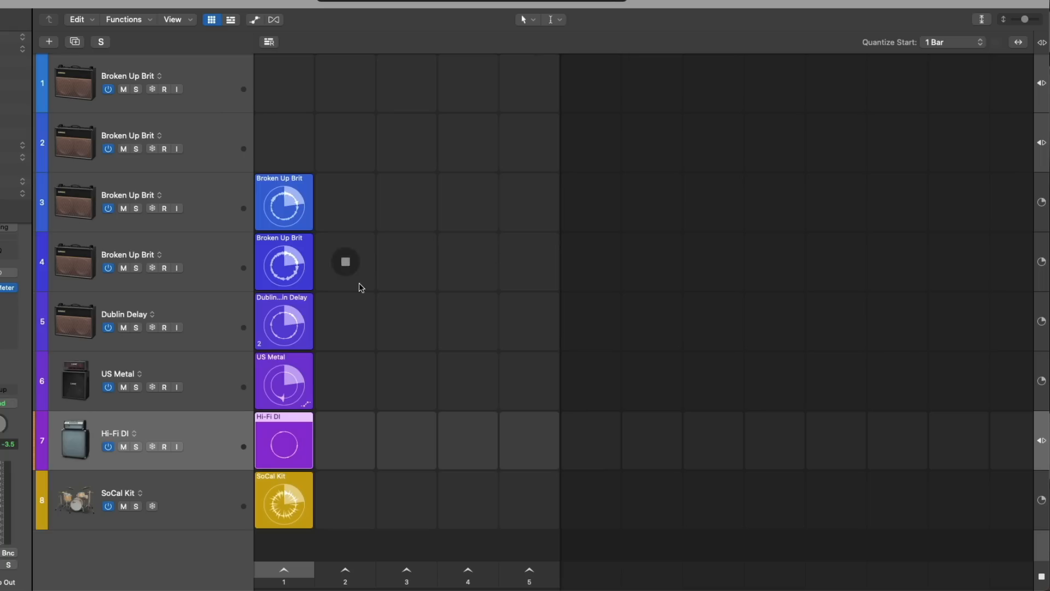
Switch the project to the alternative named "Live Loops".
{"action": "key", "text": "z"}
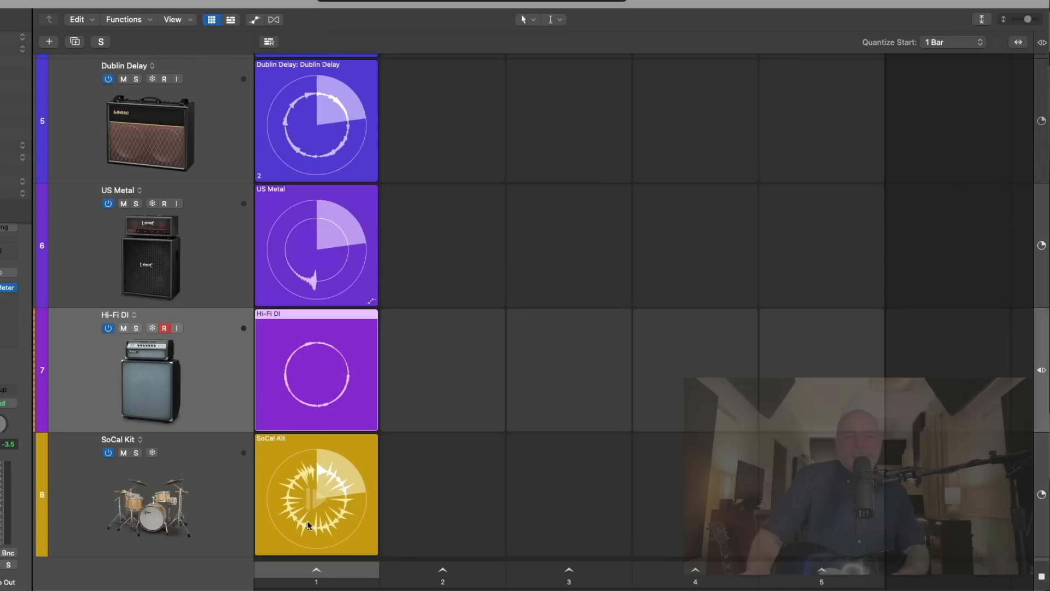
{"action": "mouse_move", "coordinate": [477, 412]}
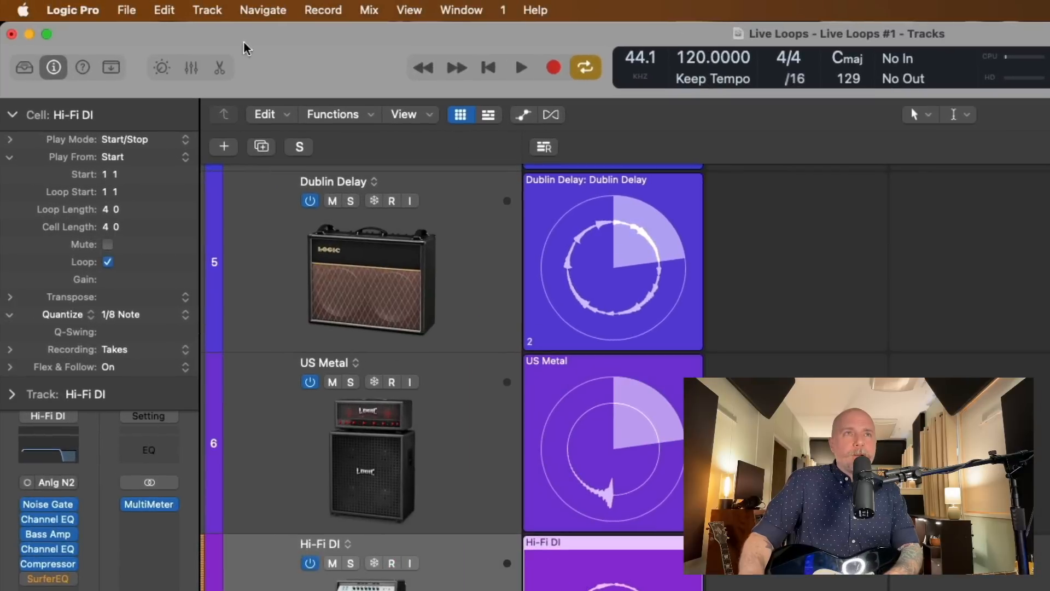
{"action": "left_click", "coordinate": [128, 11]}
{"action": "mouse_move", "coordinate": [142, 269]}
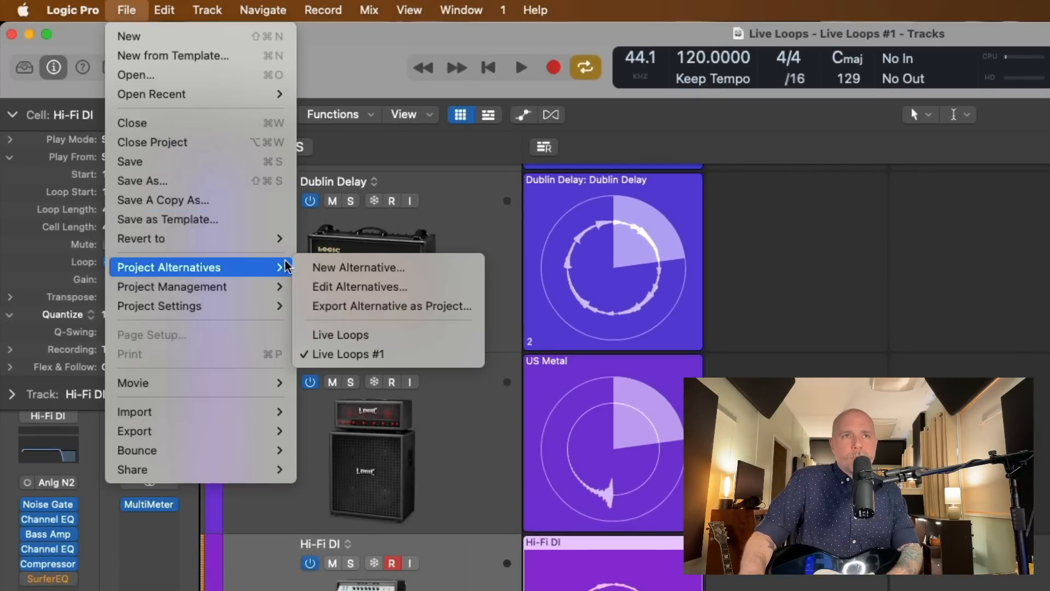
{"action": "left_click", "coordinate": [316, 338]}
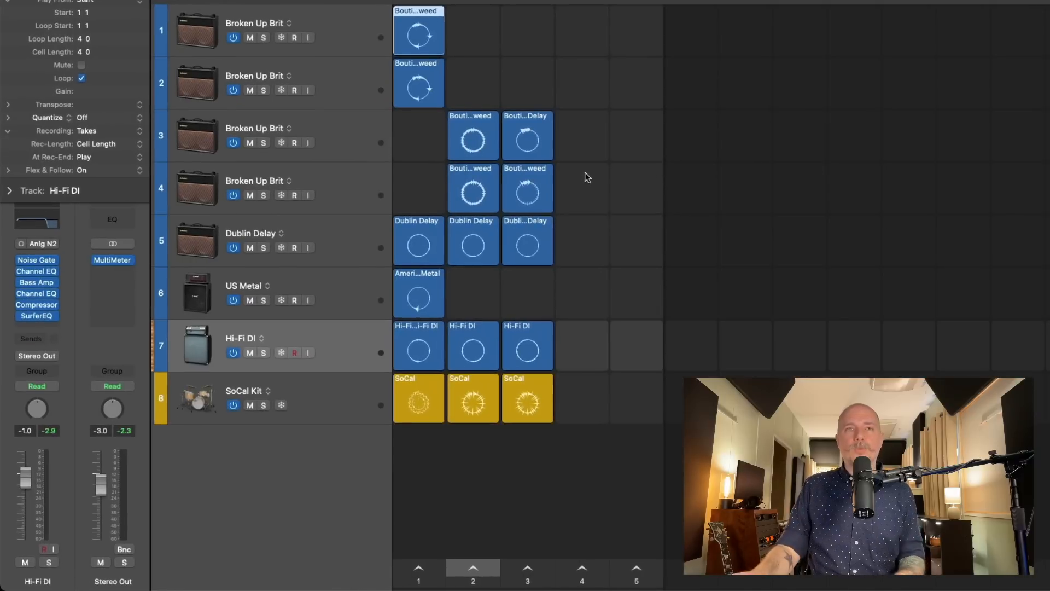
Play the column 1 scene, and queue a mix of column 3 SoCal, column 2 Hi-Fi DI and both column 1 Broken Up Brit cells.
{"action": "mouse_move", "coordinate": [470, 261]}
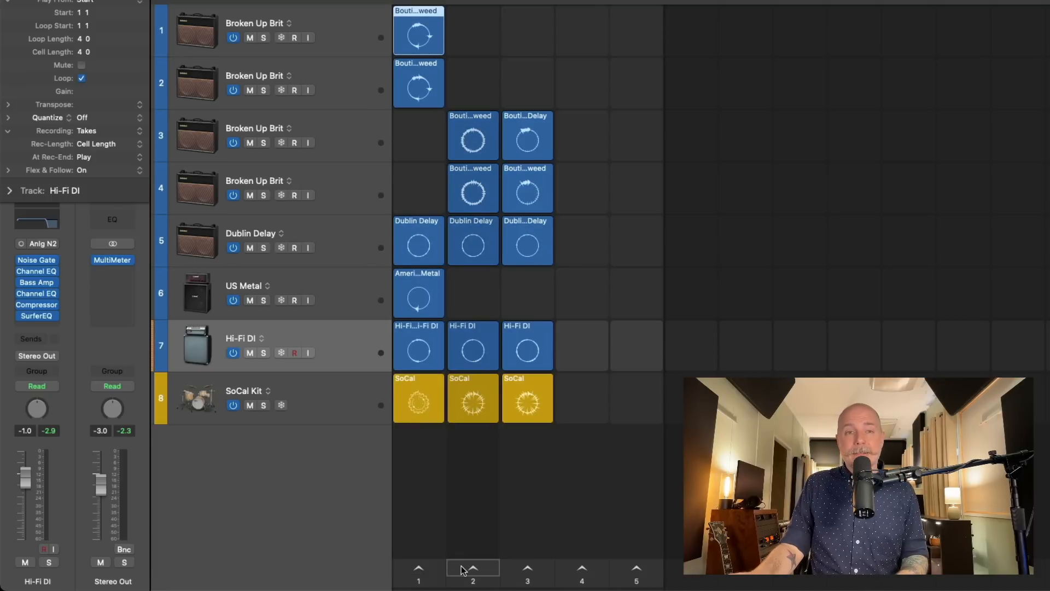
{"action": "left_click", "coordinate": [421, 567]}
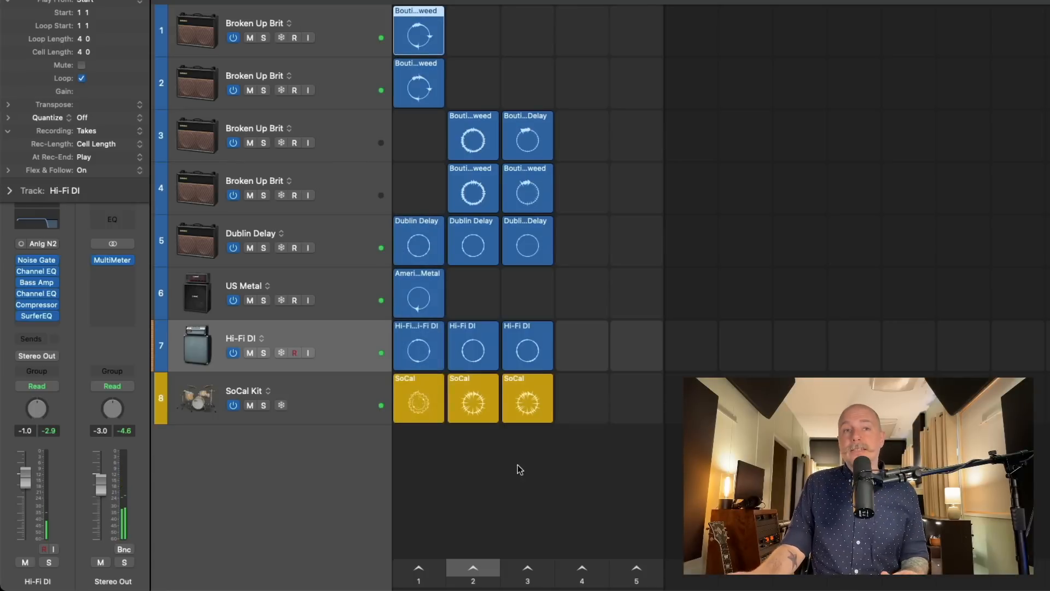
{"action": "left_click", "coordinate": [528, 379]}
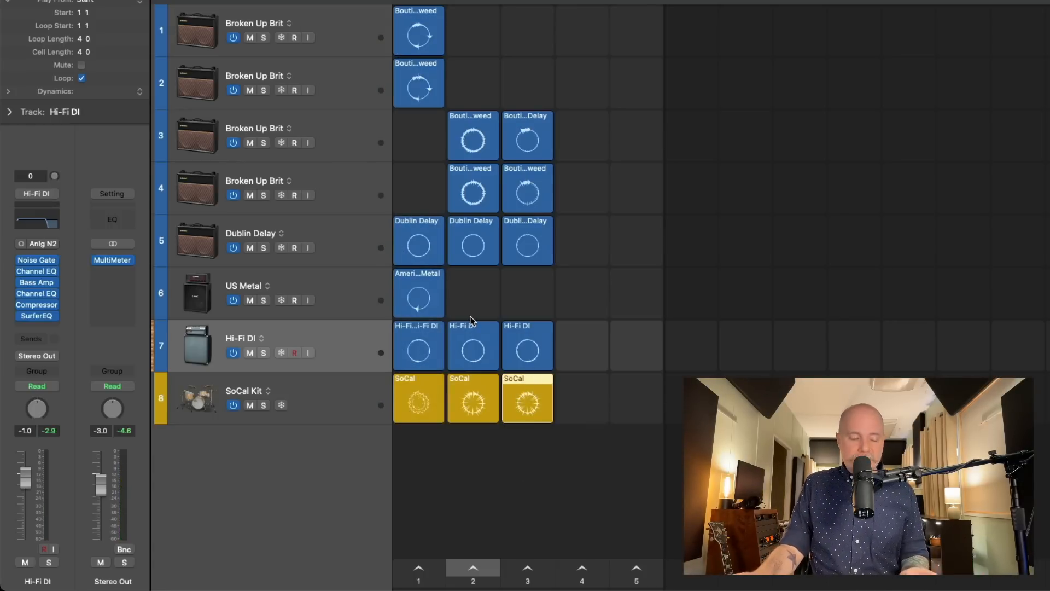
{"action": "left_click", "coordinate": [487, 329]}
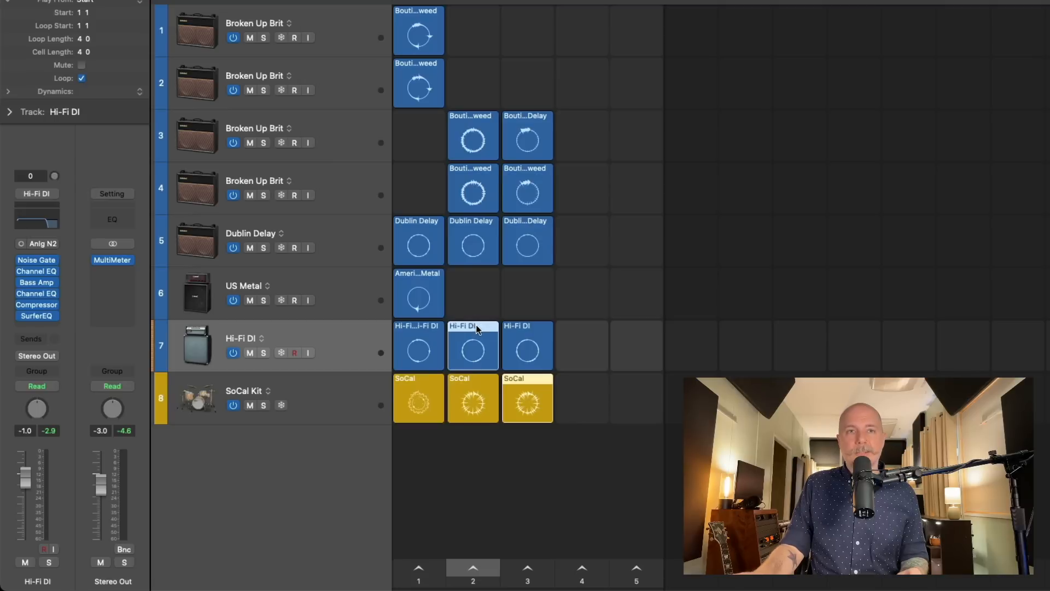
{"action": "right_click", "coordinate": [413, 66]}
{"action": "left_click", "coordinate": [421, 70]}
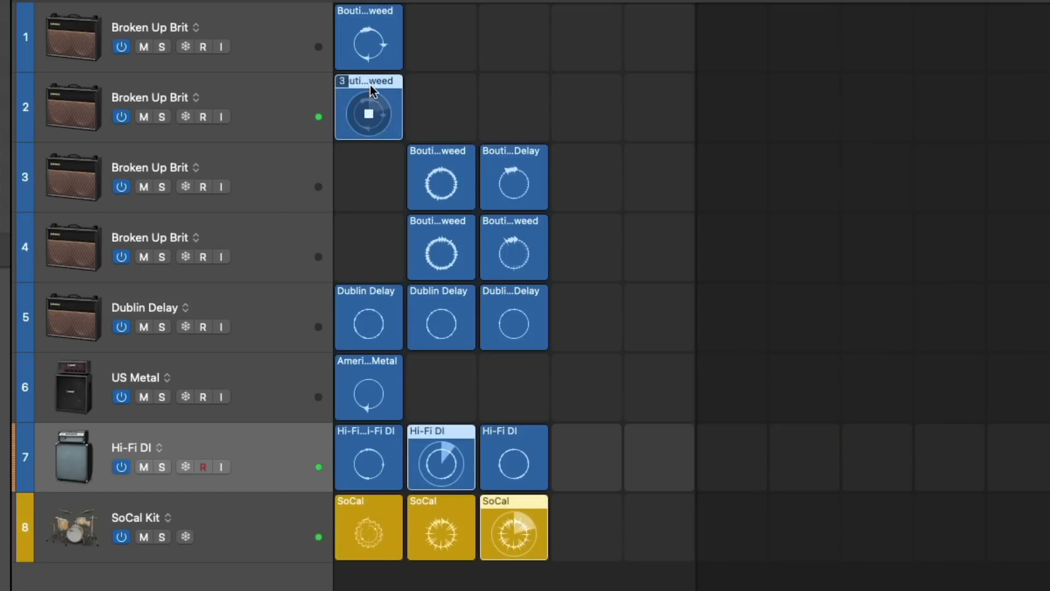
{"action": "left_click_drag", "start_coordinate": [371, 87], "coordinate": [372, 31]}
{"action": "right_click", "coordinate": [373, 15]}
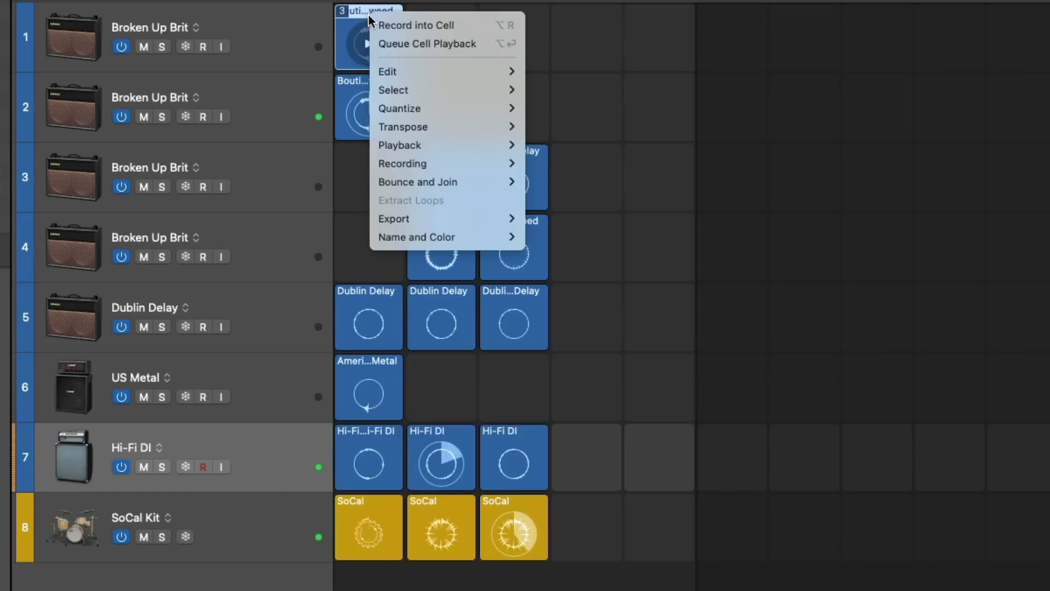
{"action": "left_click", "coordinate": [377, 44]}
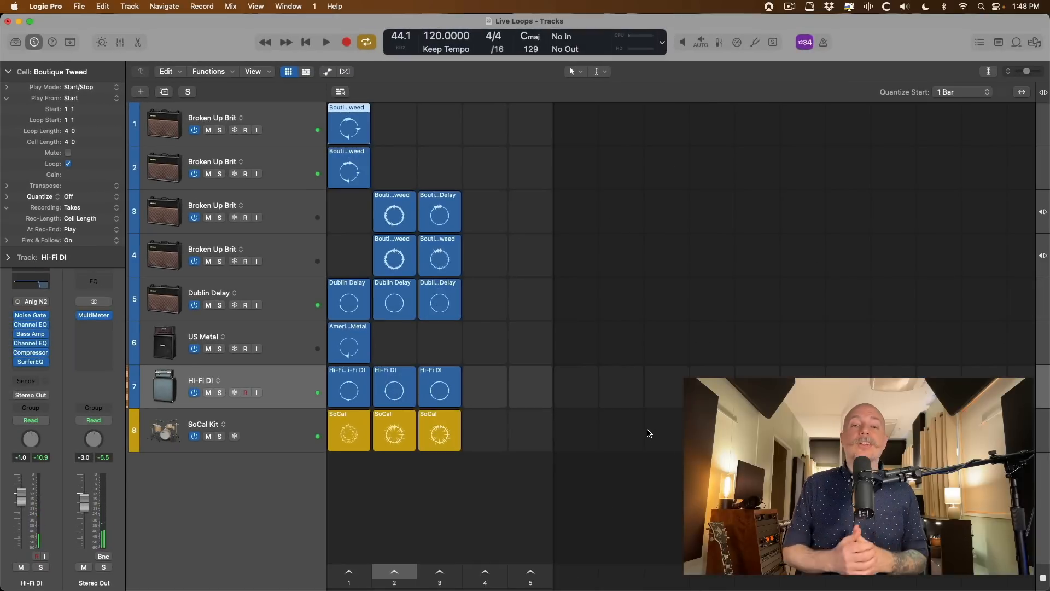
{"action": "key", "text": "space"}
Show the Tracks area beside the Live Loops grid and, with Cycle mode off, place the playhead at bar 1.
{"action": "key", "text": "alt+b"}
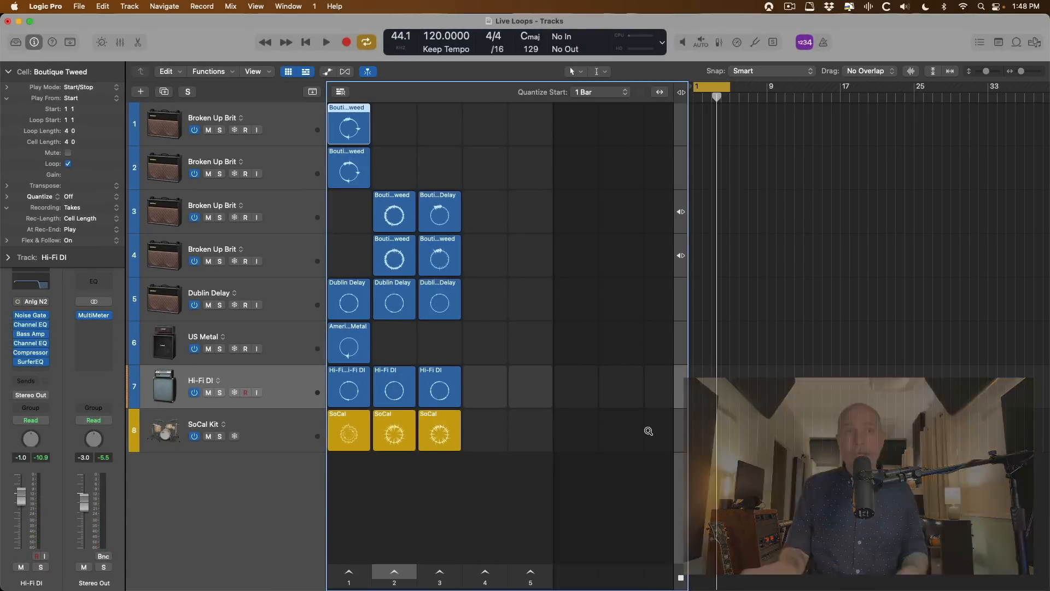
{"action": "left_click", "coordinate": [307, 70]}
{"action": "left_click", "coordinate": [307, 71]}
{"action": "key", "text": "c"}
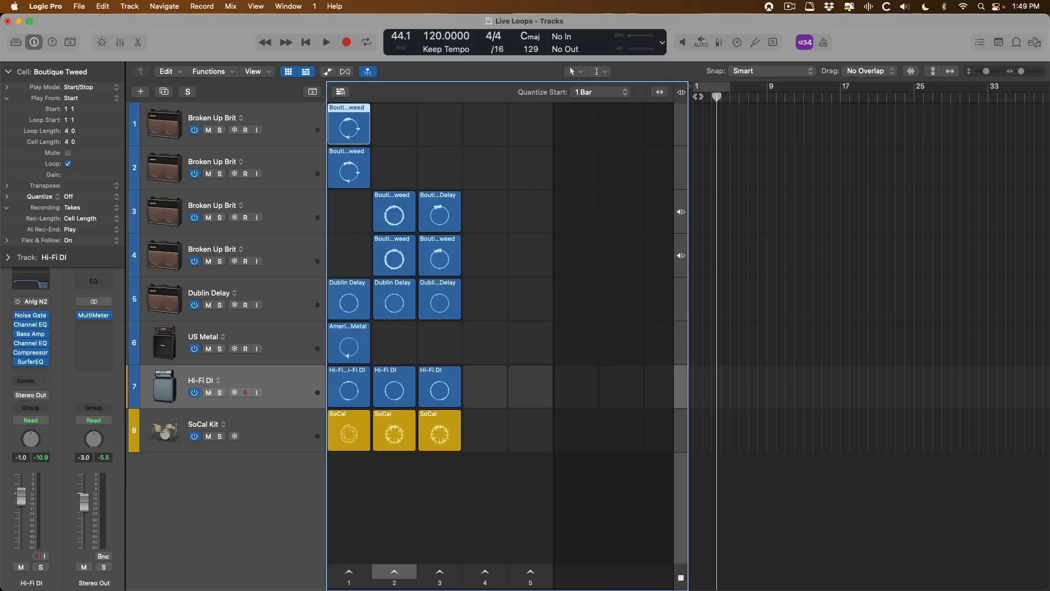
{"action": "left_click", "coordinate": [693, 96]}
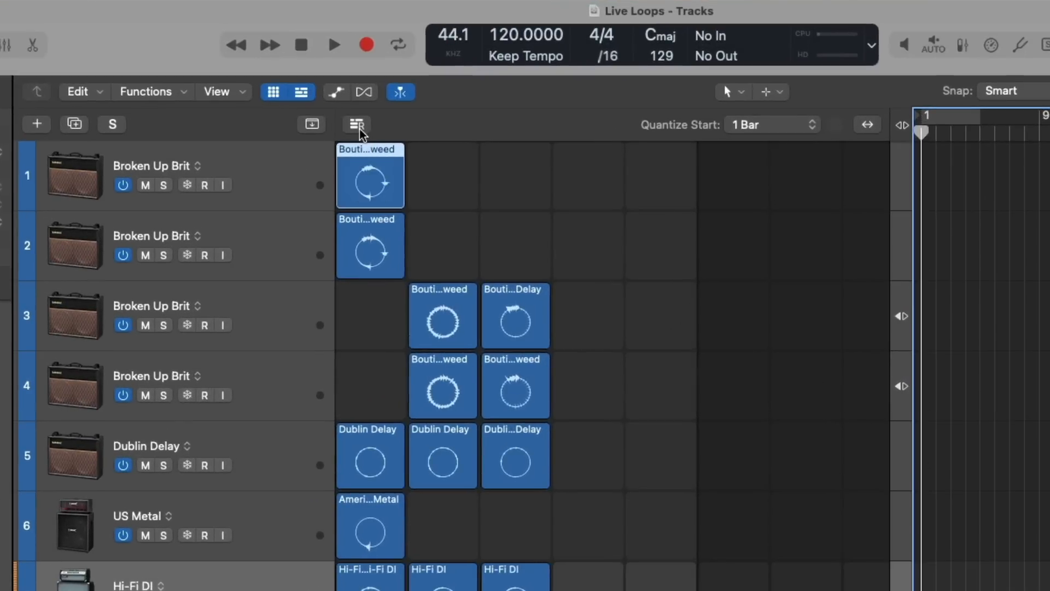
Enable Performance Recording and record the column 1, 2 and 3 scenes one after another into the Tracks area.
{"action": "left_click", "coordinate": [340, 91]}
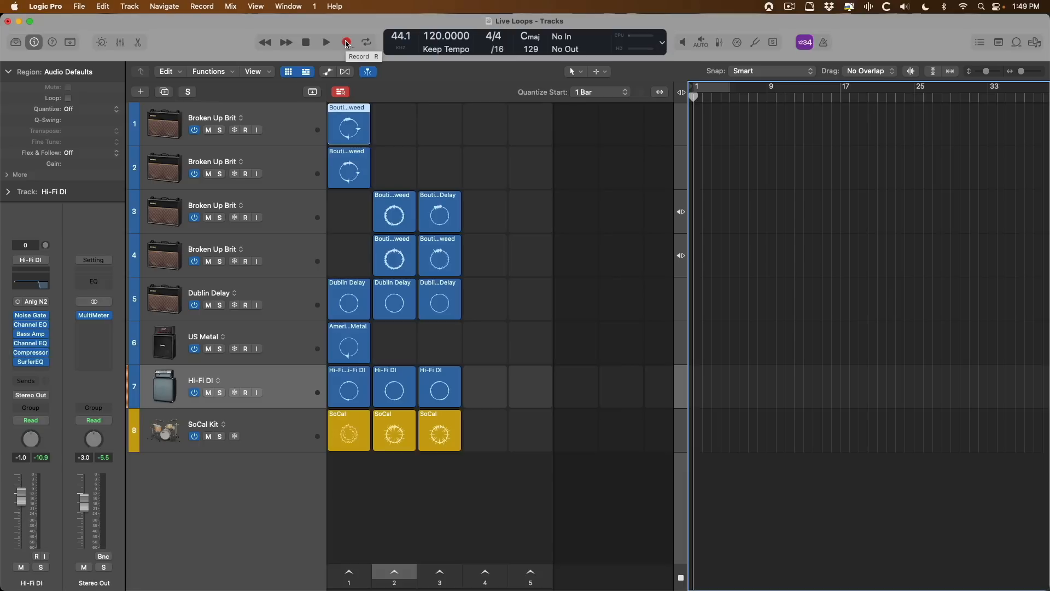
{"action": "left_click", "coordinate": [346, 43]}
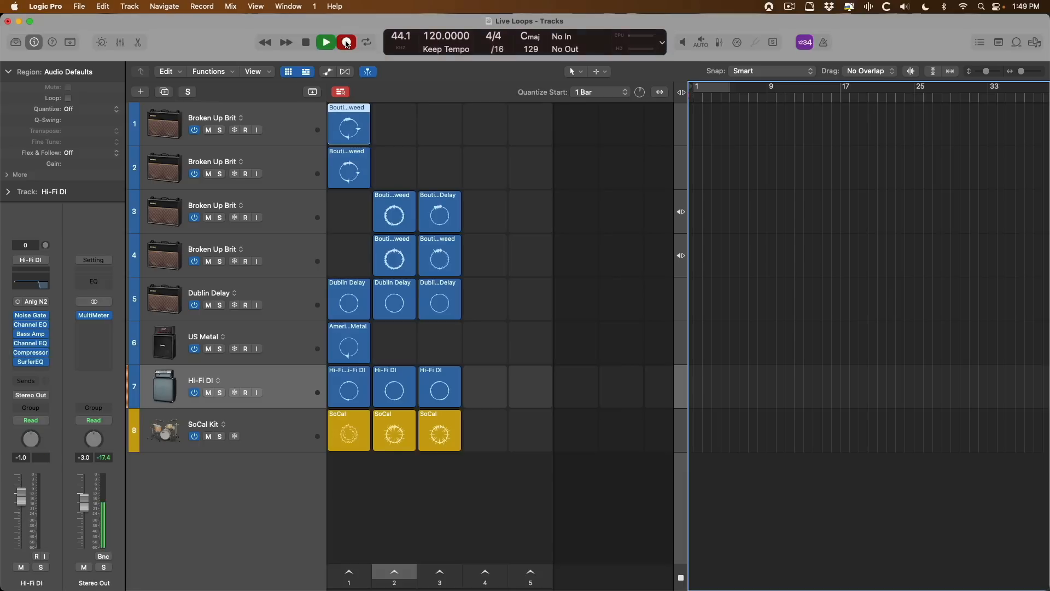
{"action": "left_click", "coordinate": [352, 567]}
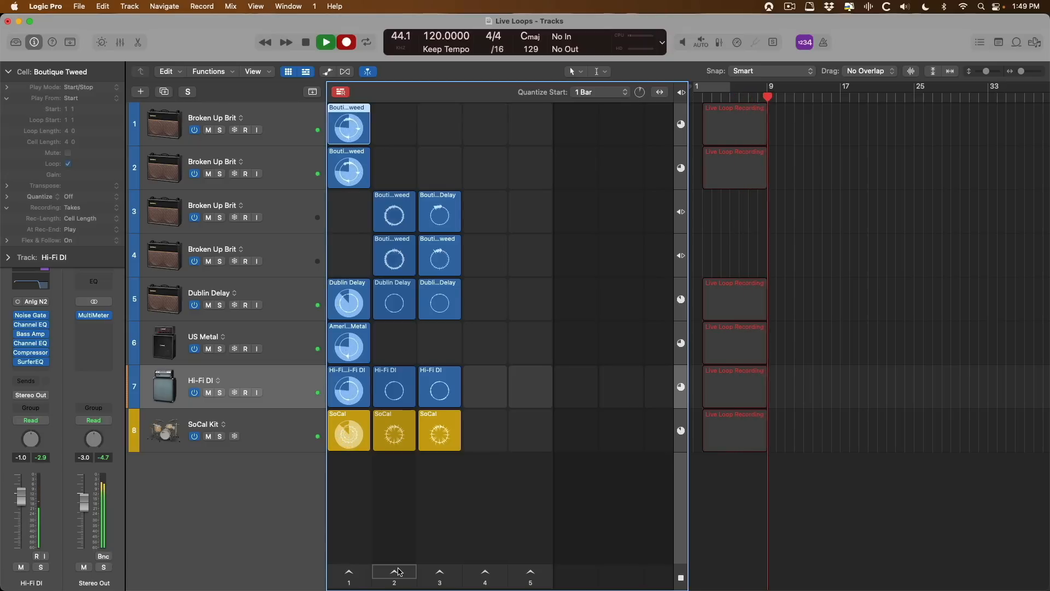
{"action": "left_click", "coordinate": [396, 572]}
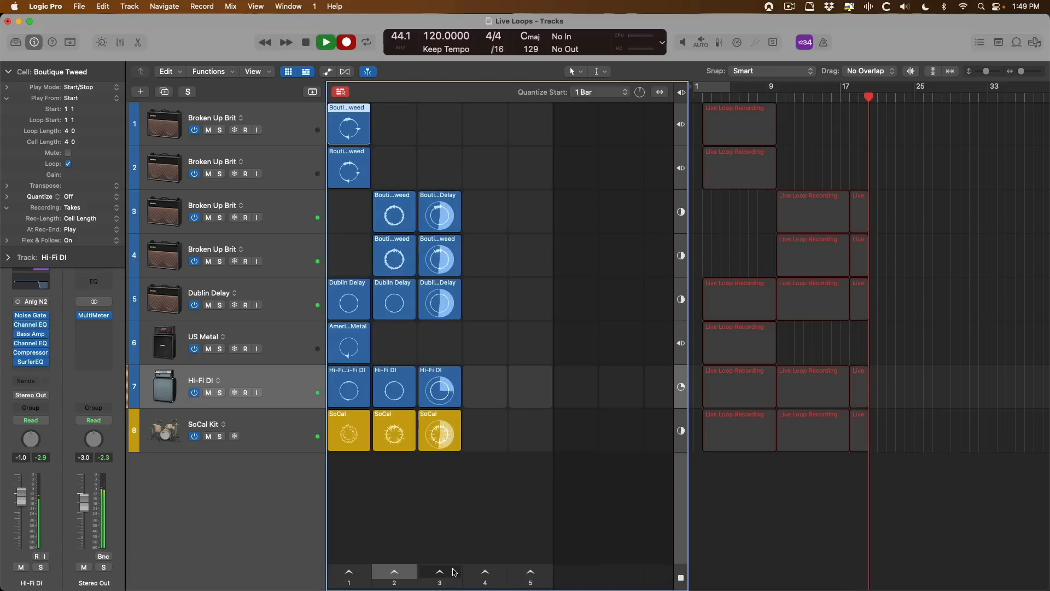
{"action": "key", "text": "space"}
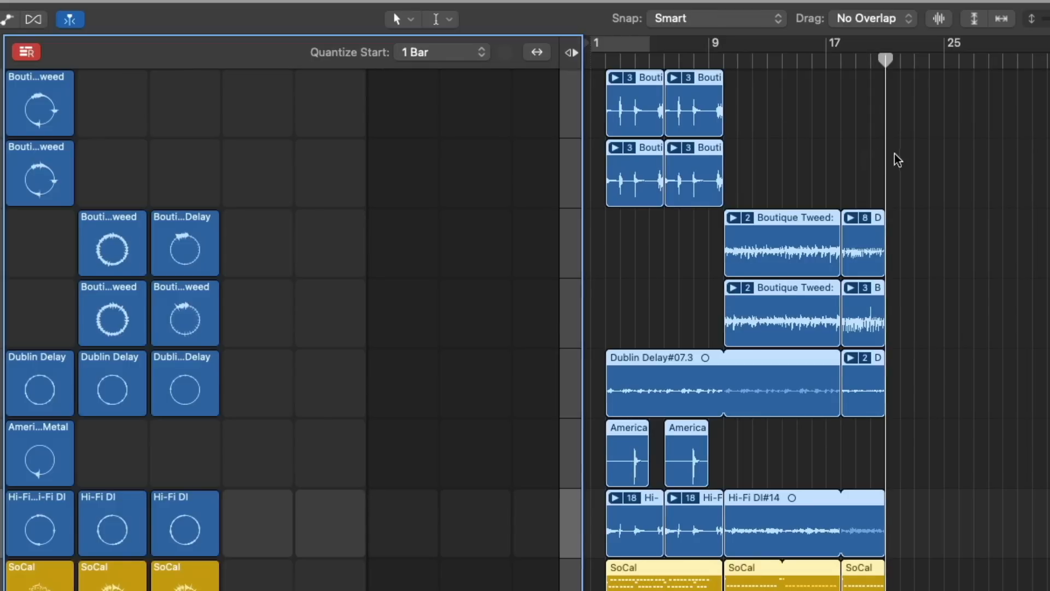
Examine the recorded regions and their take folders in the full Tracks area, and return to the Live Loops grid alone.
{"action": "key", "text": "alt+b"}
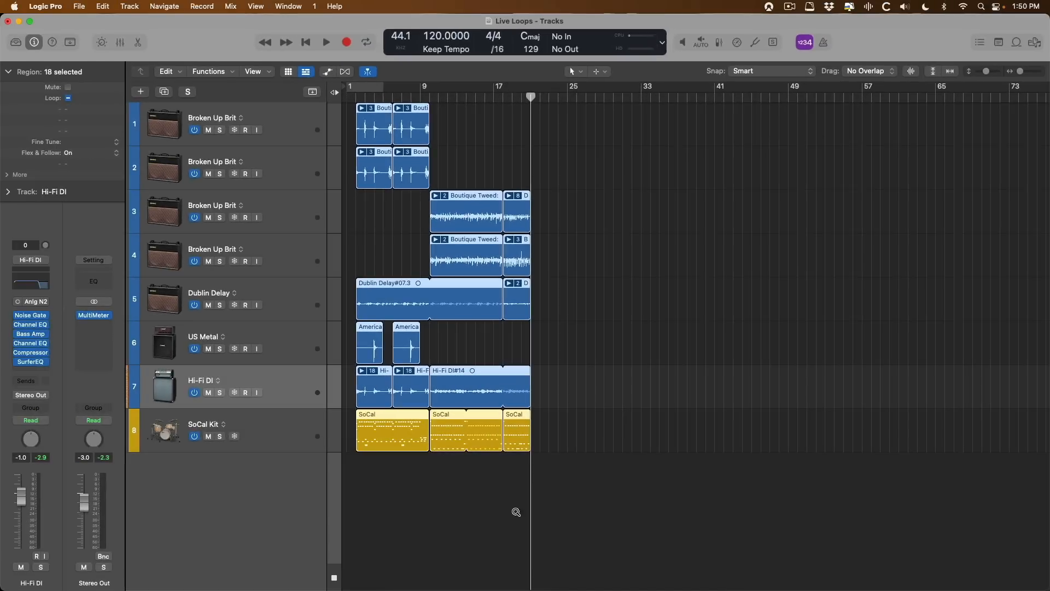
{"action": "left_click_drag", "start_coordinate": [543, 520], "coordinate": [344, 104]}
{"action": "left_click", "coordinate": [376, 109]}
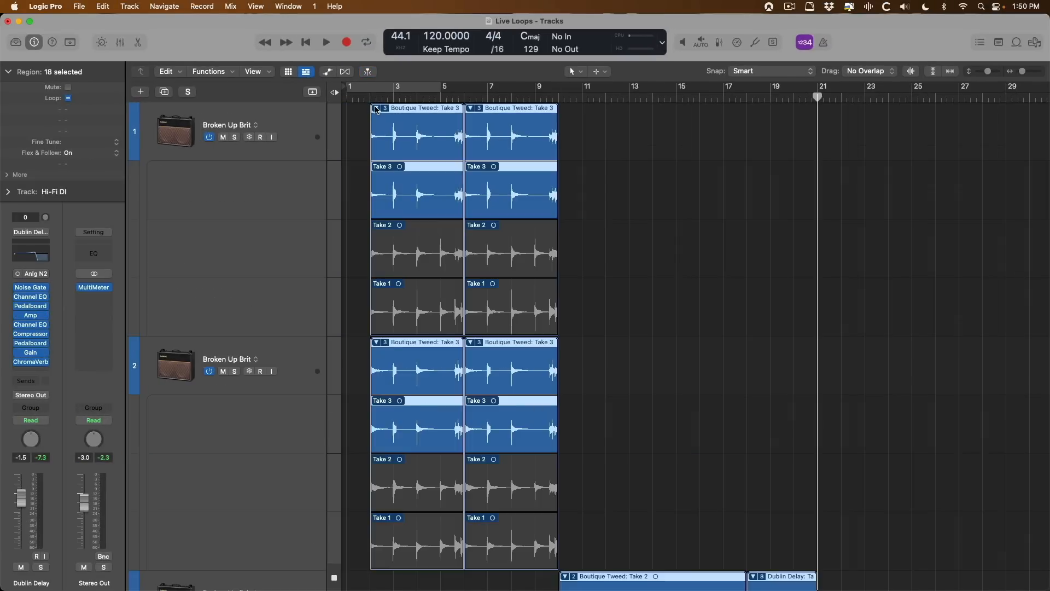
{"action": "left_click", "coordinate": [376, 108]}
{"action": "scroll", "coordinate": [401, 206], "scroll_direction": "down", "scroll_amount": 2}
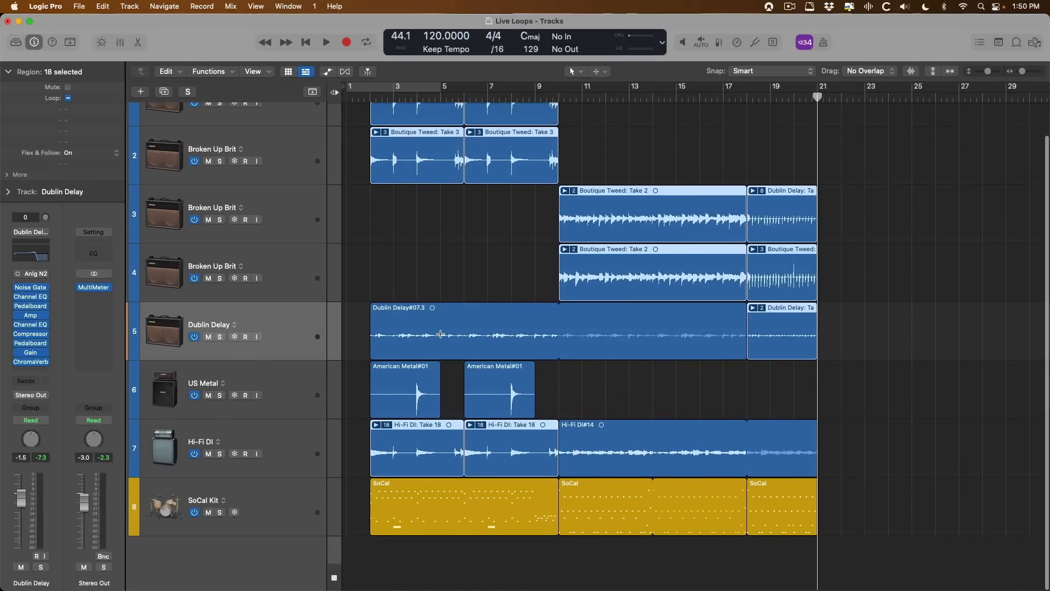
{"action": "key", "text": "alt+v"}
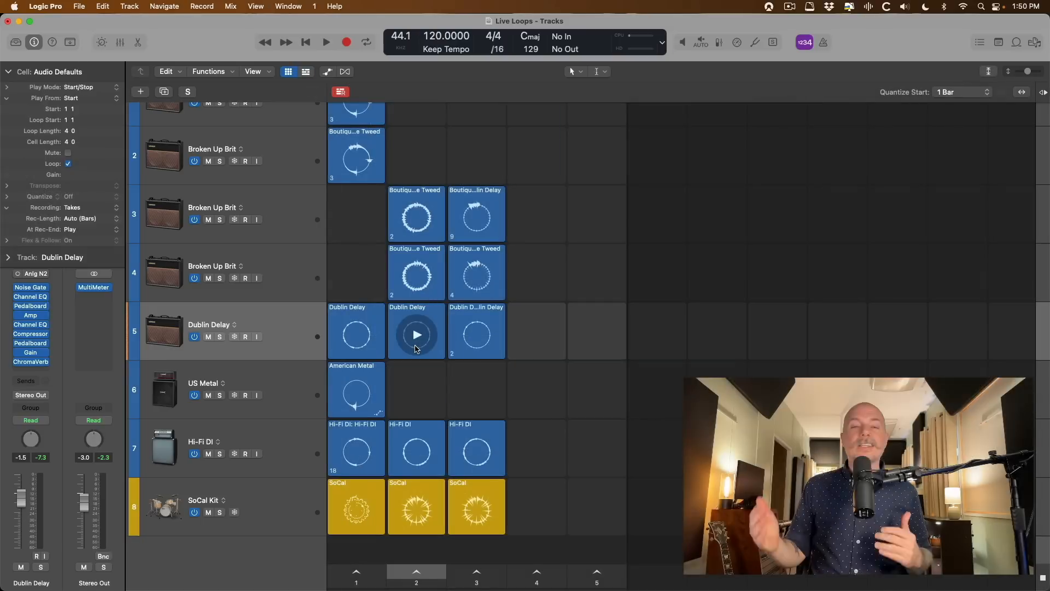